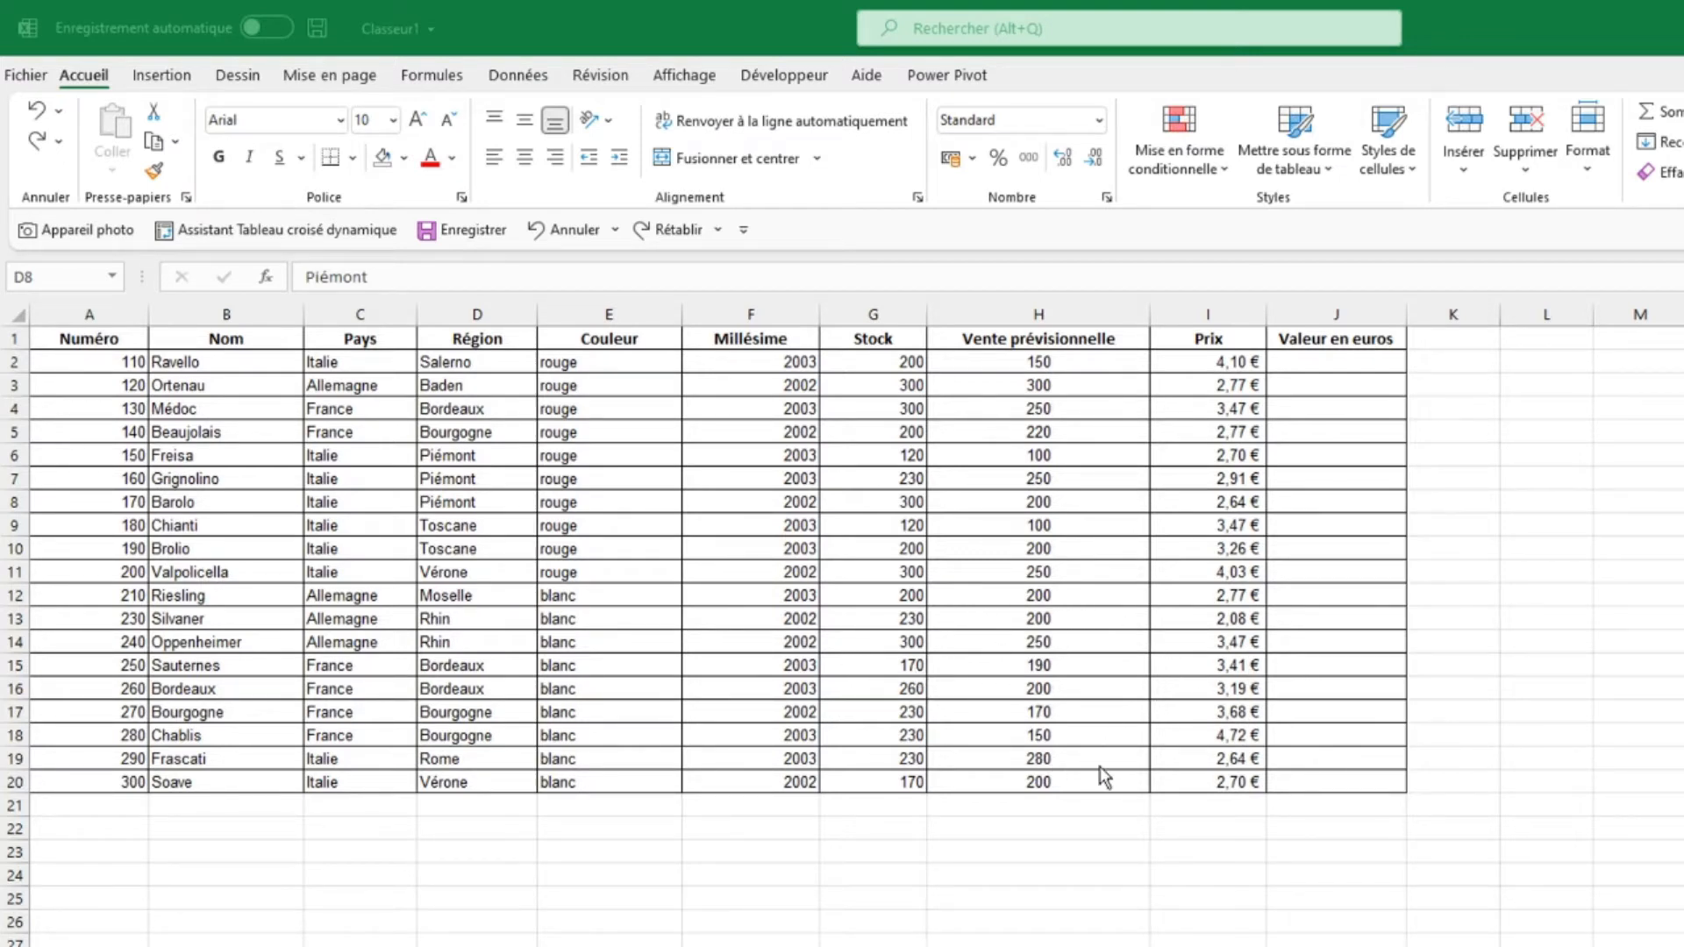
pyautogui.click(772, 589)
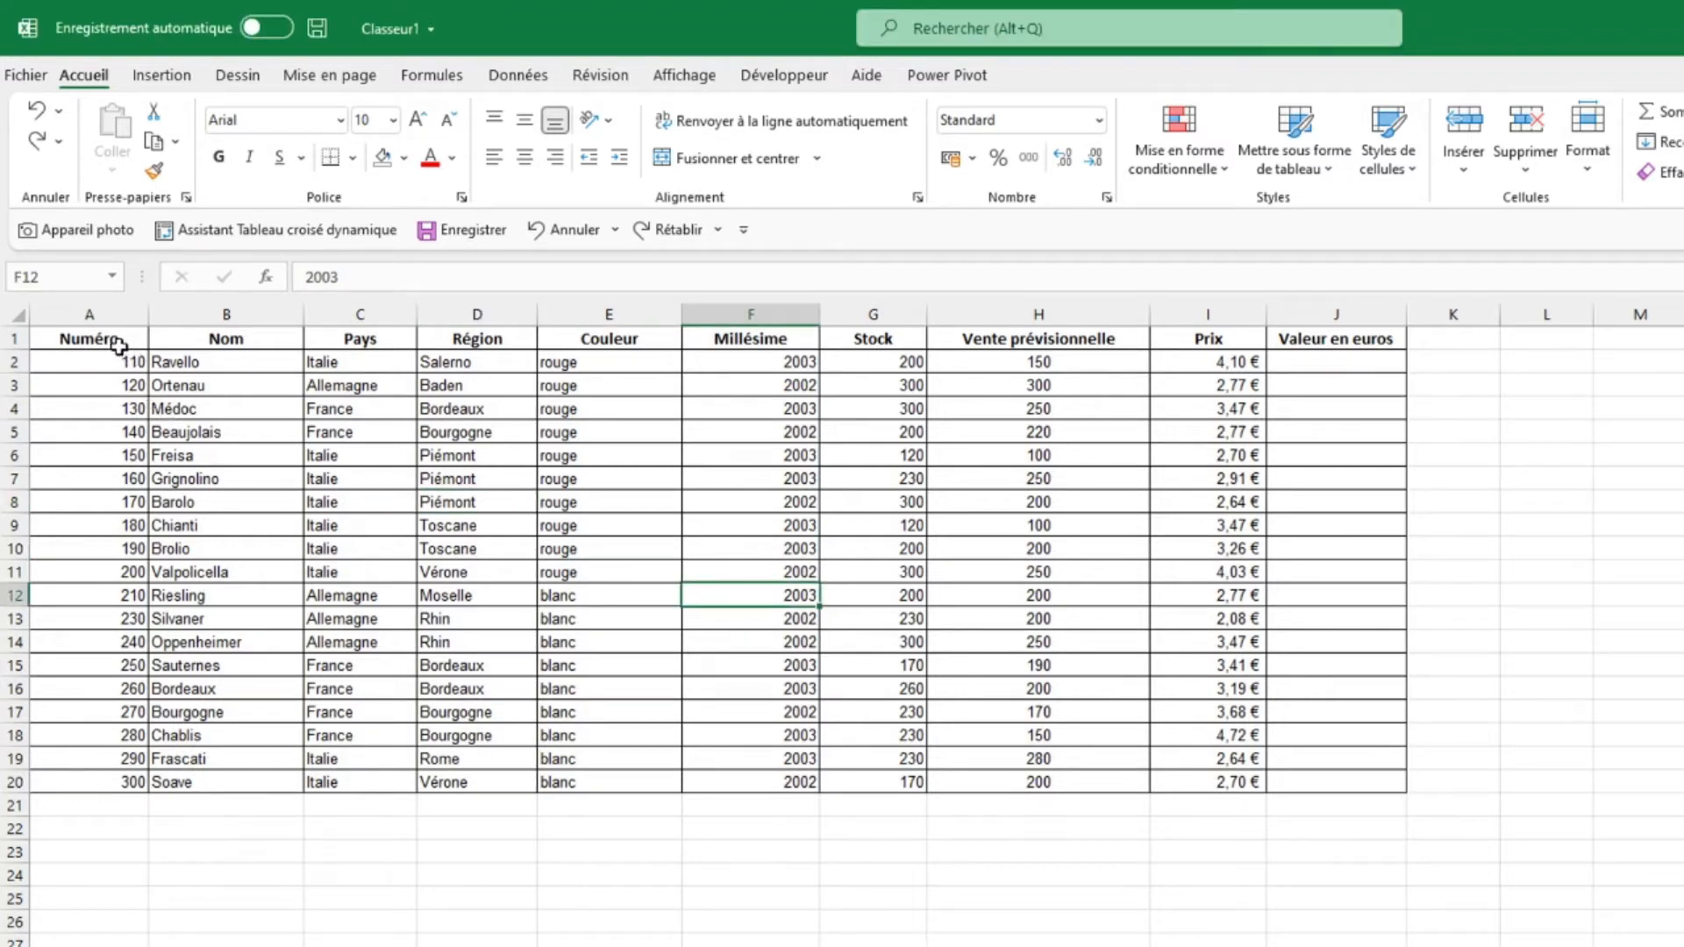
pyautogui.moveTo(114, 343); pyautogui.dragTo(1311, 778)
pyautogui.click(857, 609)
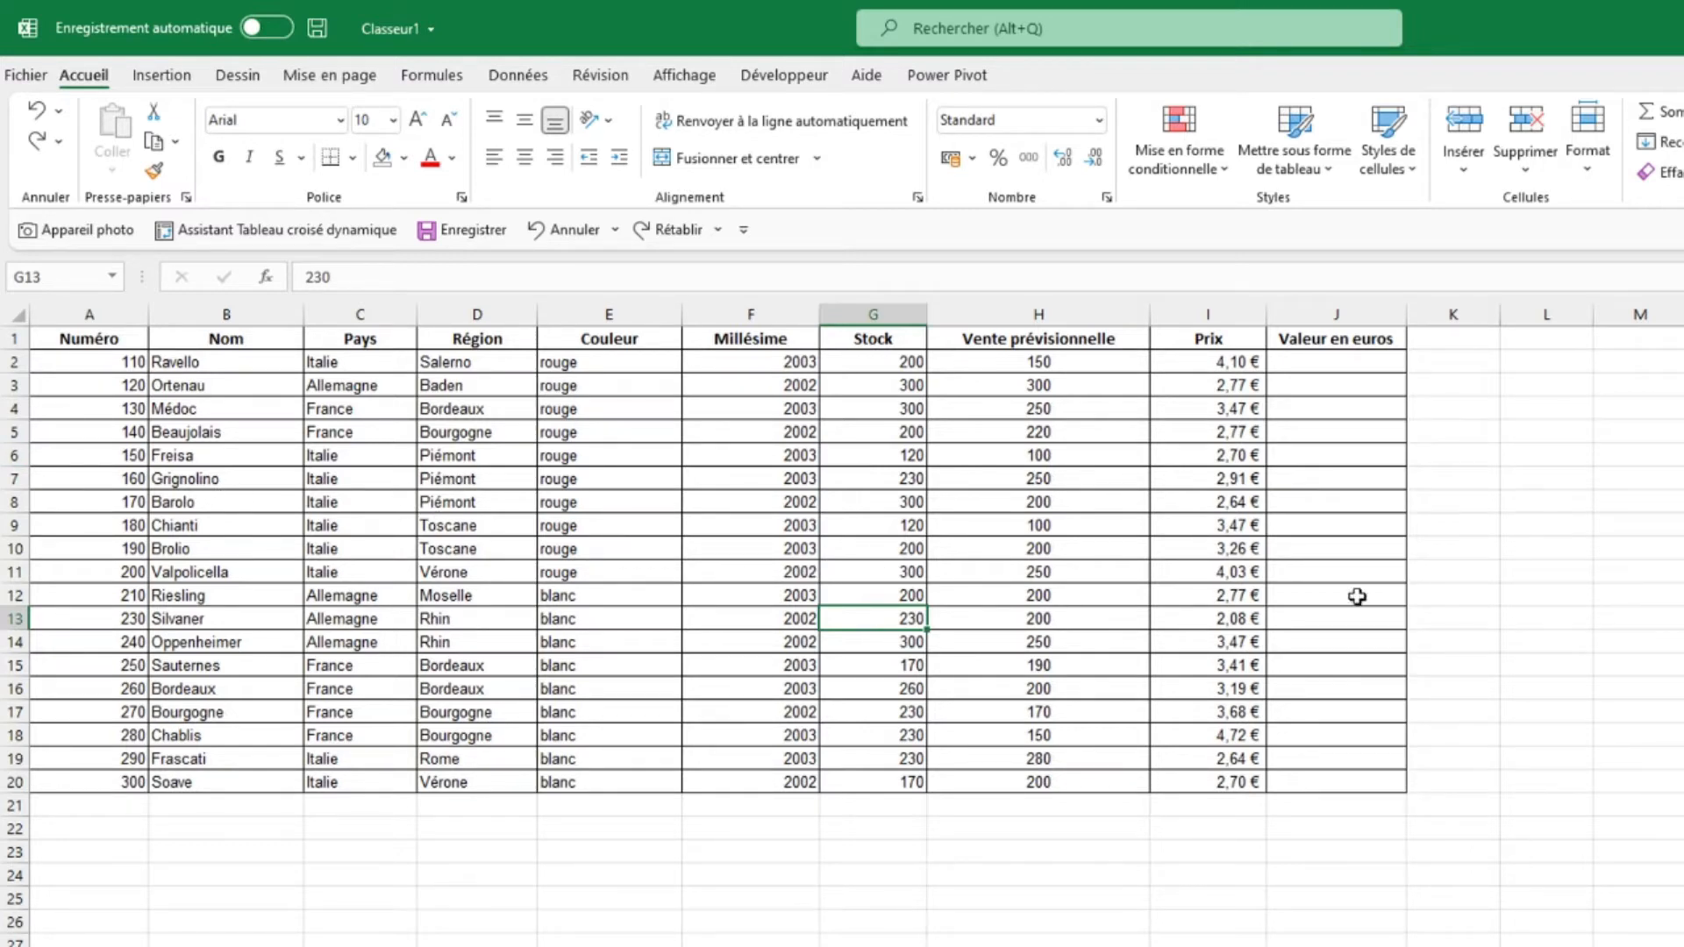
pyautogui.click(729, 532)
pyautogui.click(746, 570)
# Format the data range A1:J20 as a table with headers, using the style "Bleu, Style de tableau moyen 9"
pyautogui.click(795, 504)
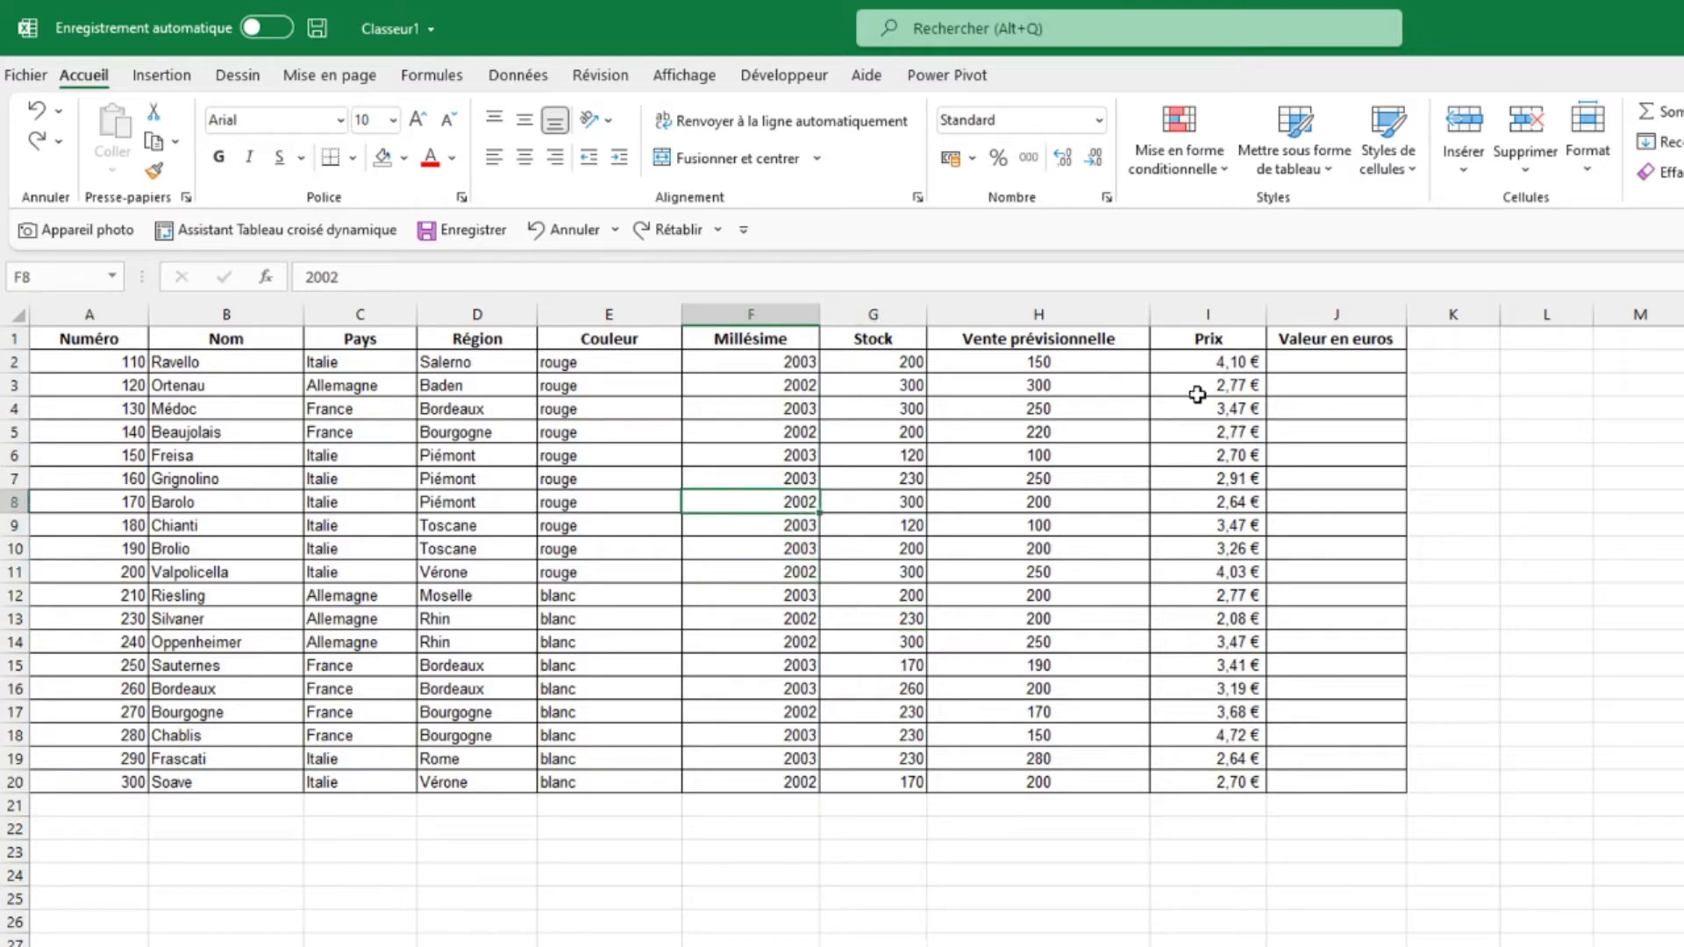
pyautogui.click(1329, 169)
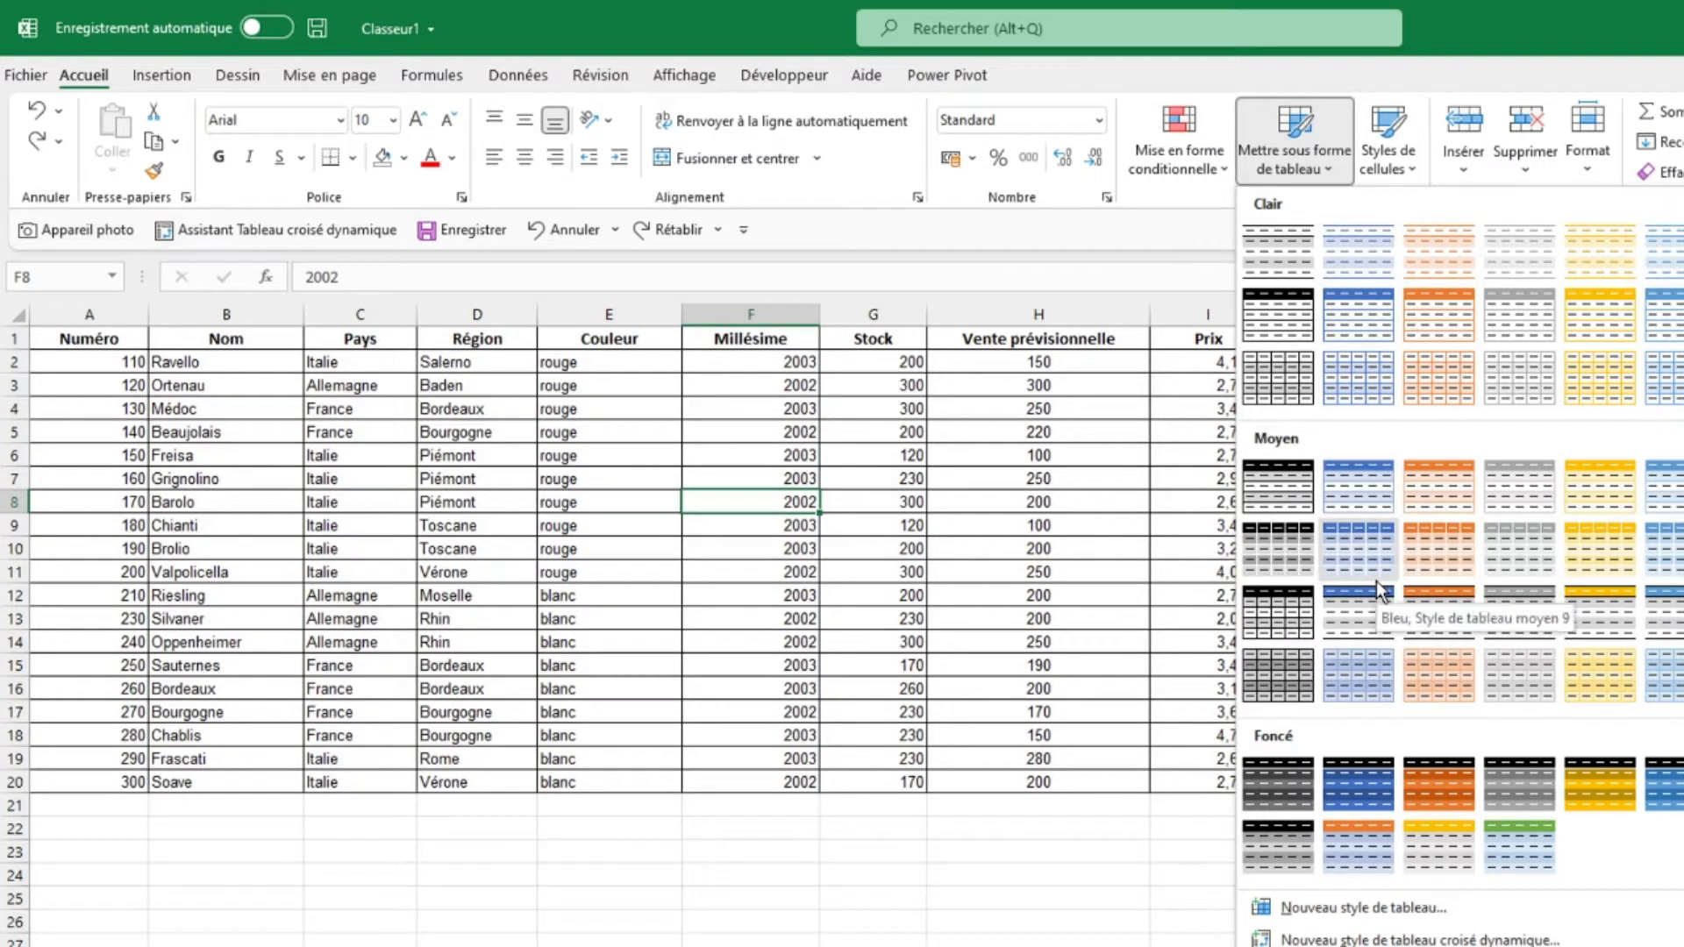
pyautogui.click(1351, 561)
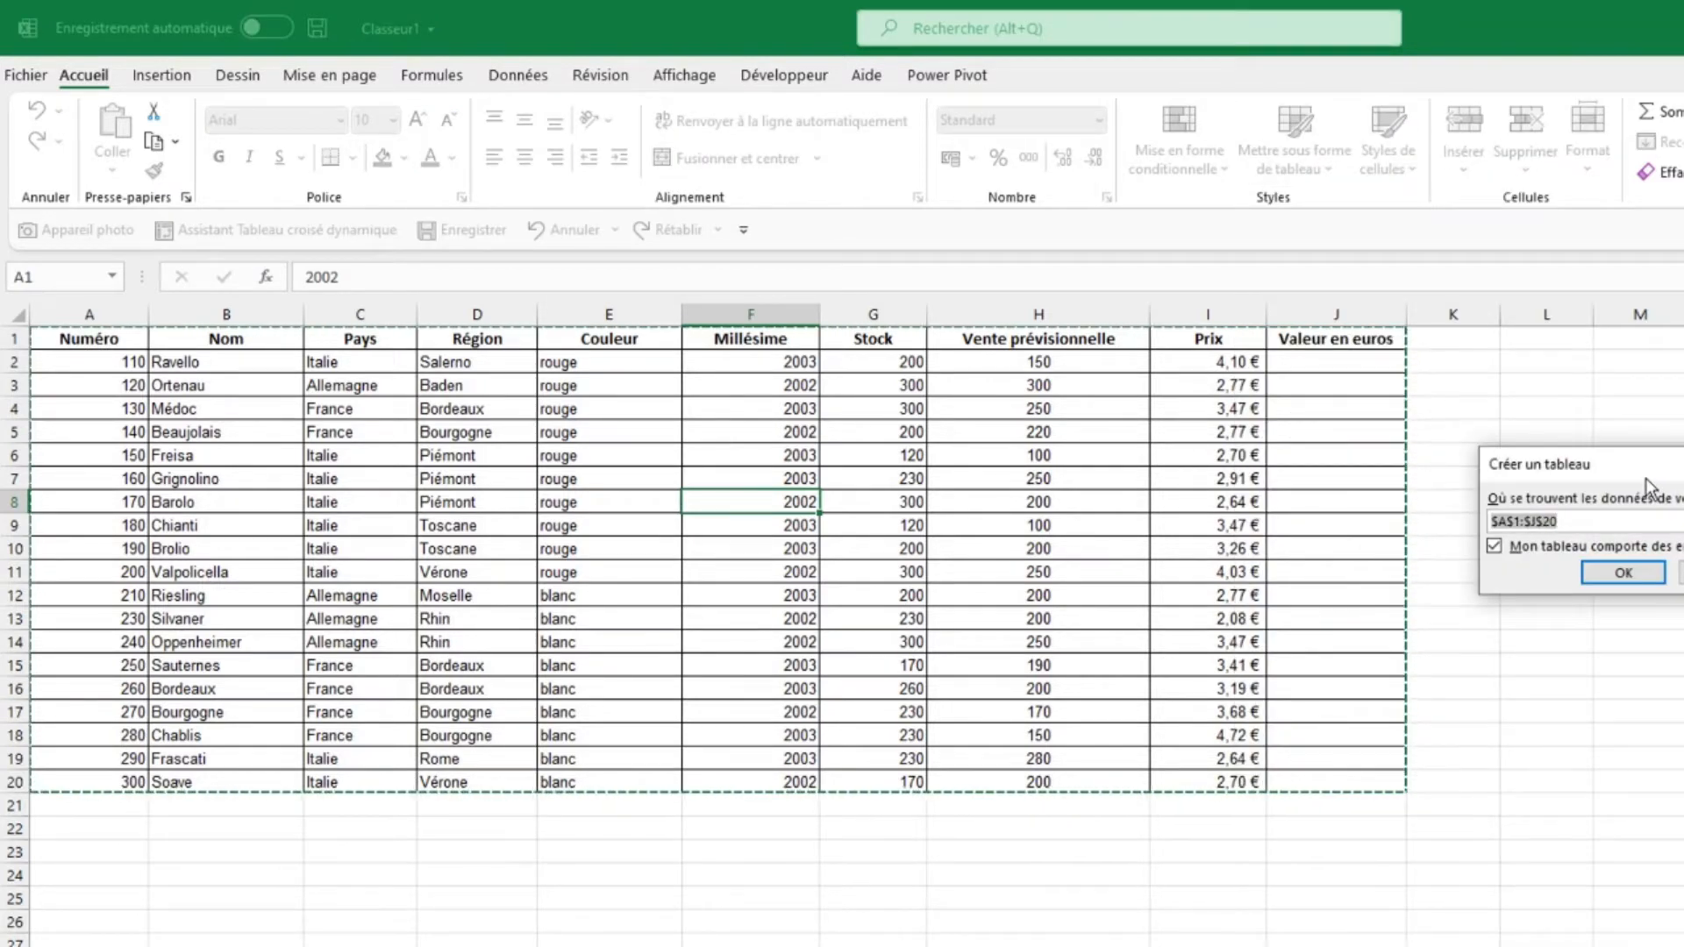
pyautogui.moveTo(1625, 467); pyautogui.dragTo(1040, 489)
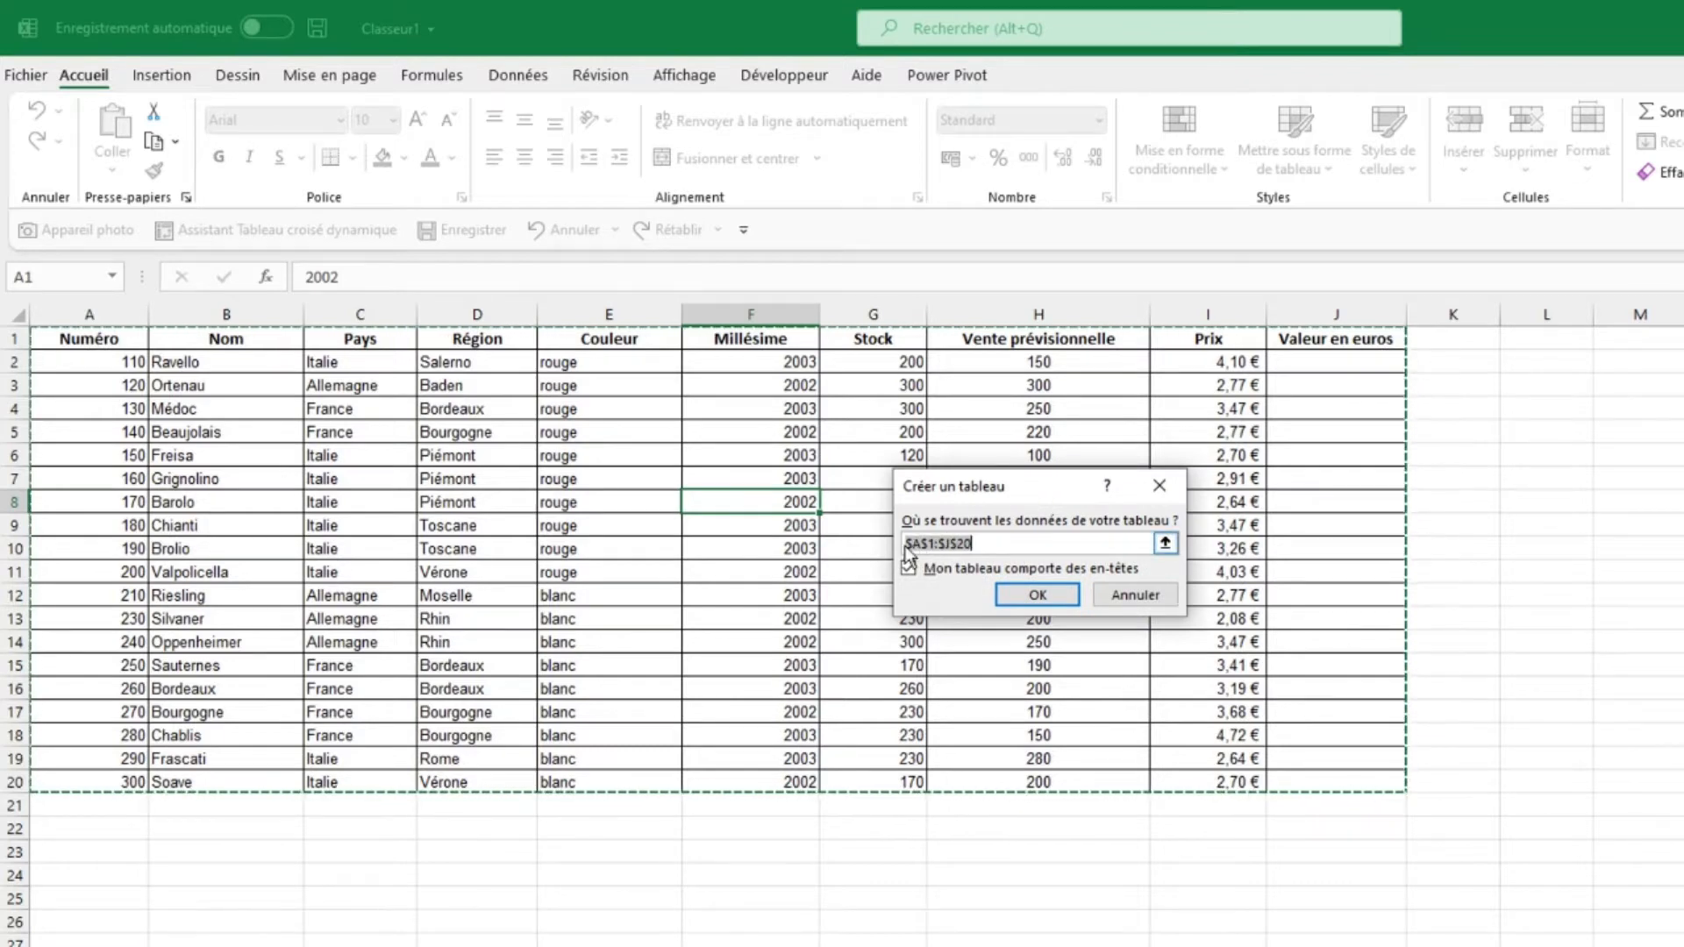
pyautogui.click(965, 543)
pyautogui.click(1022, 602)
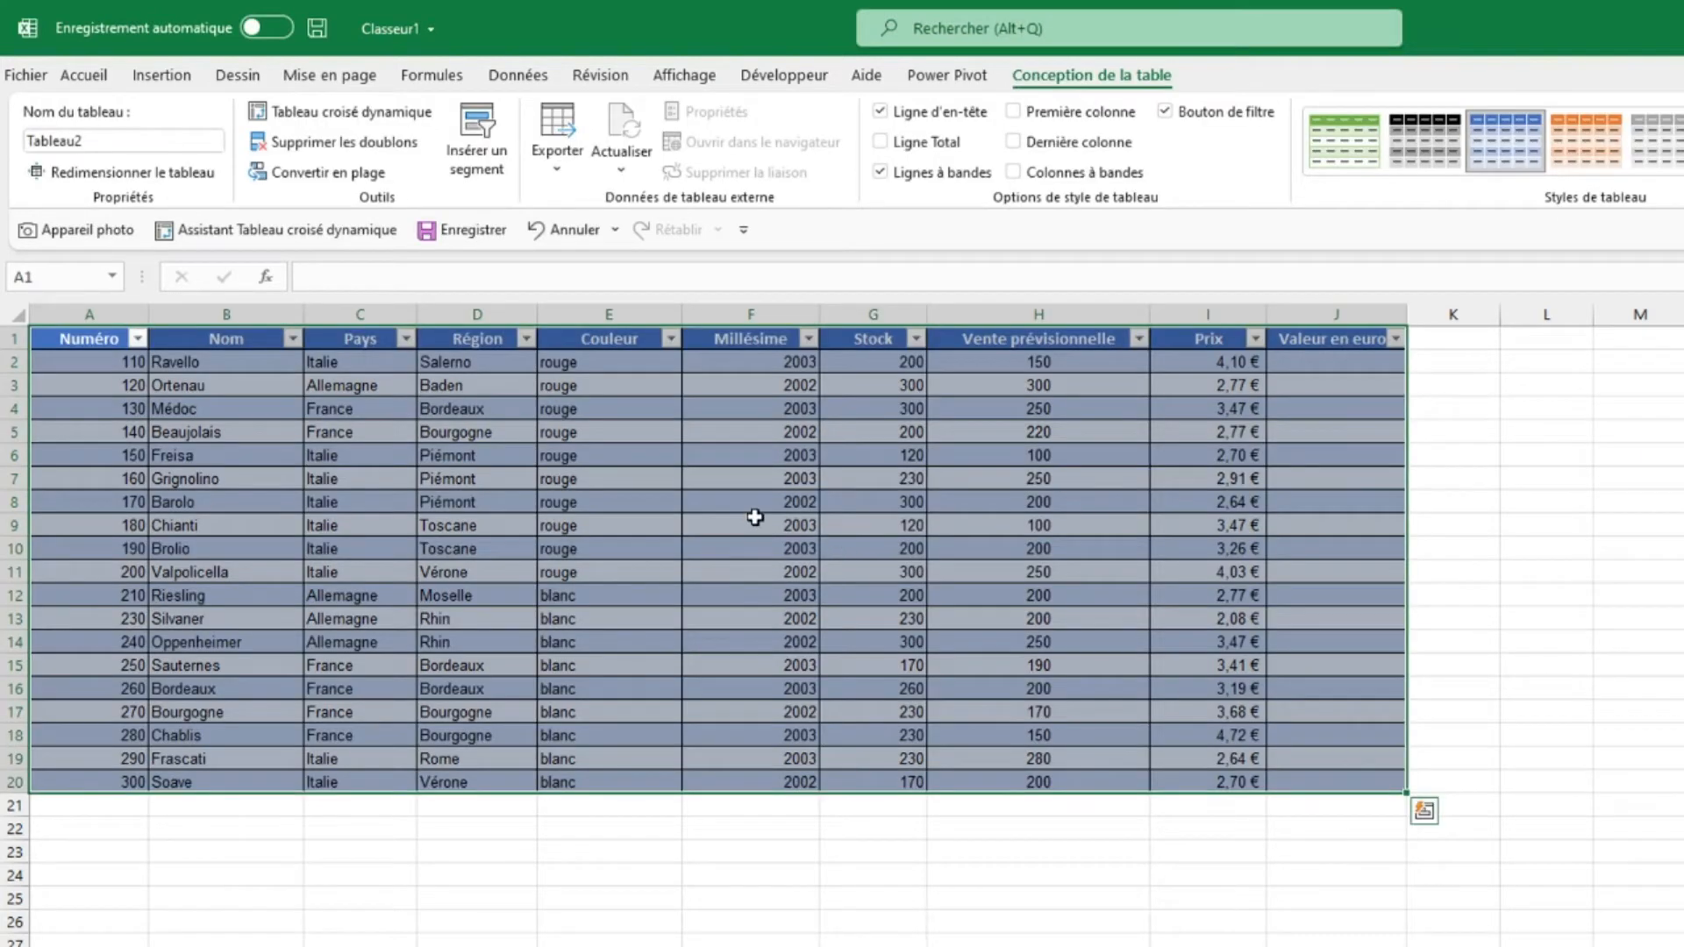
# Change the table's style to the orange medium style next to the current blue one
pyautogui.click(458, 592)
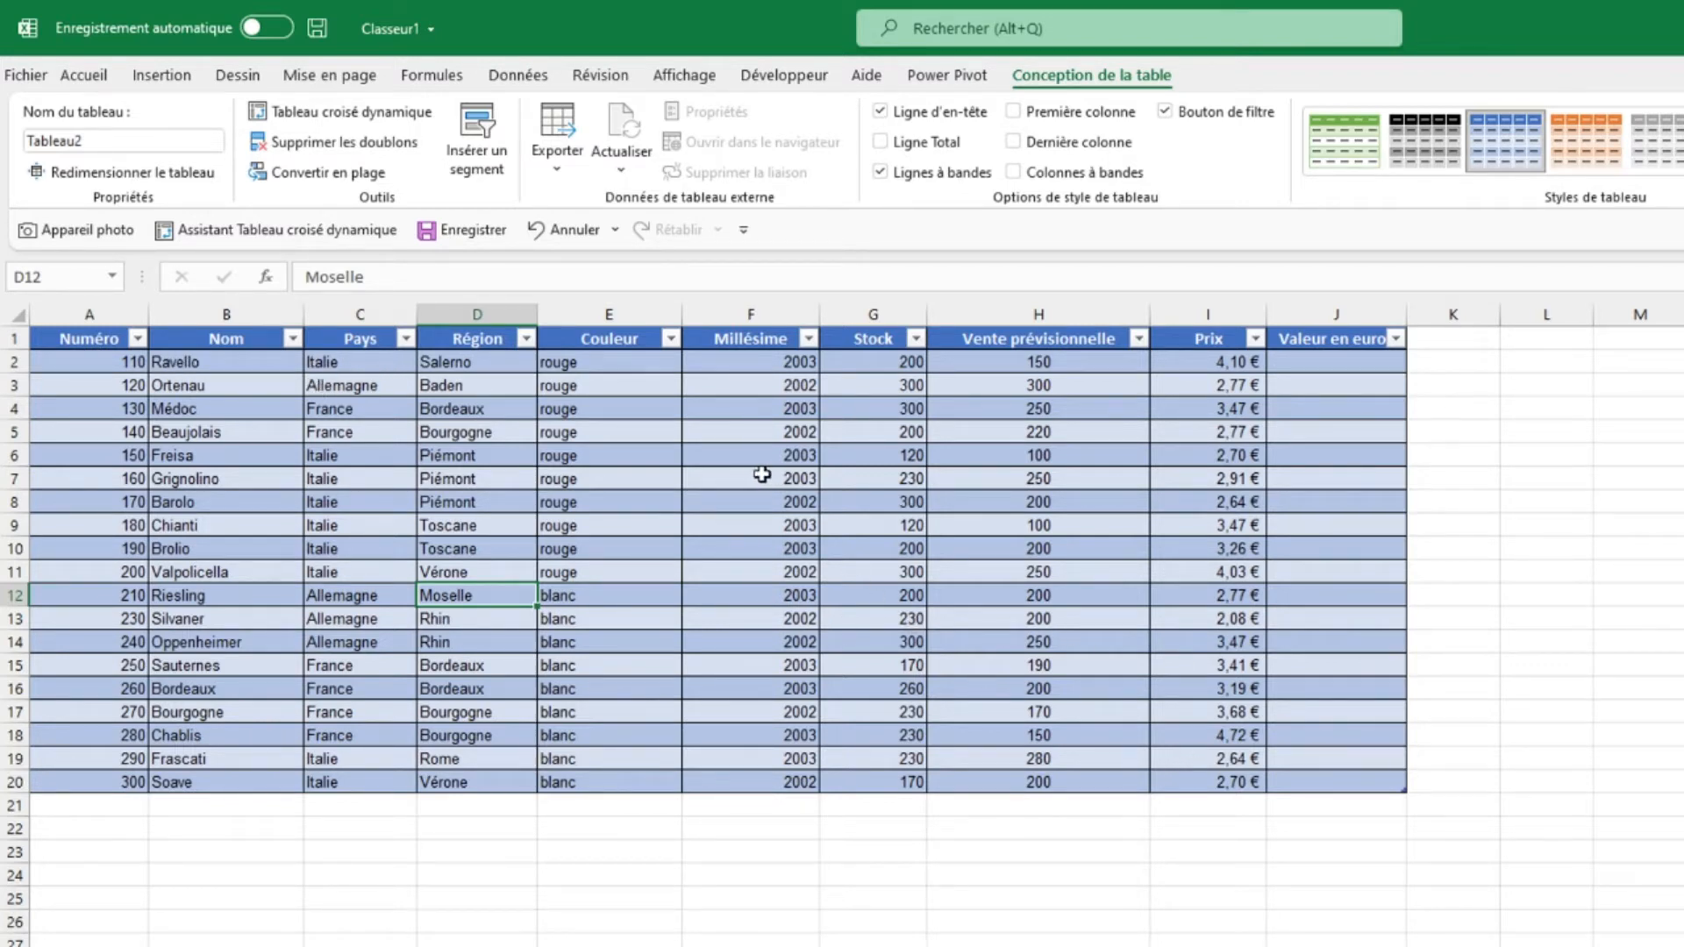
pyautogui.click(760, 550)
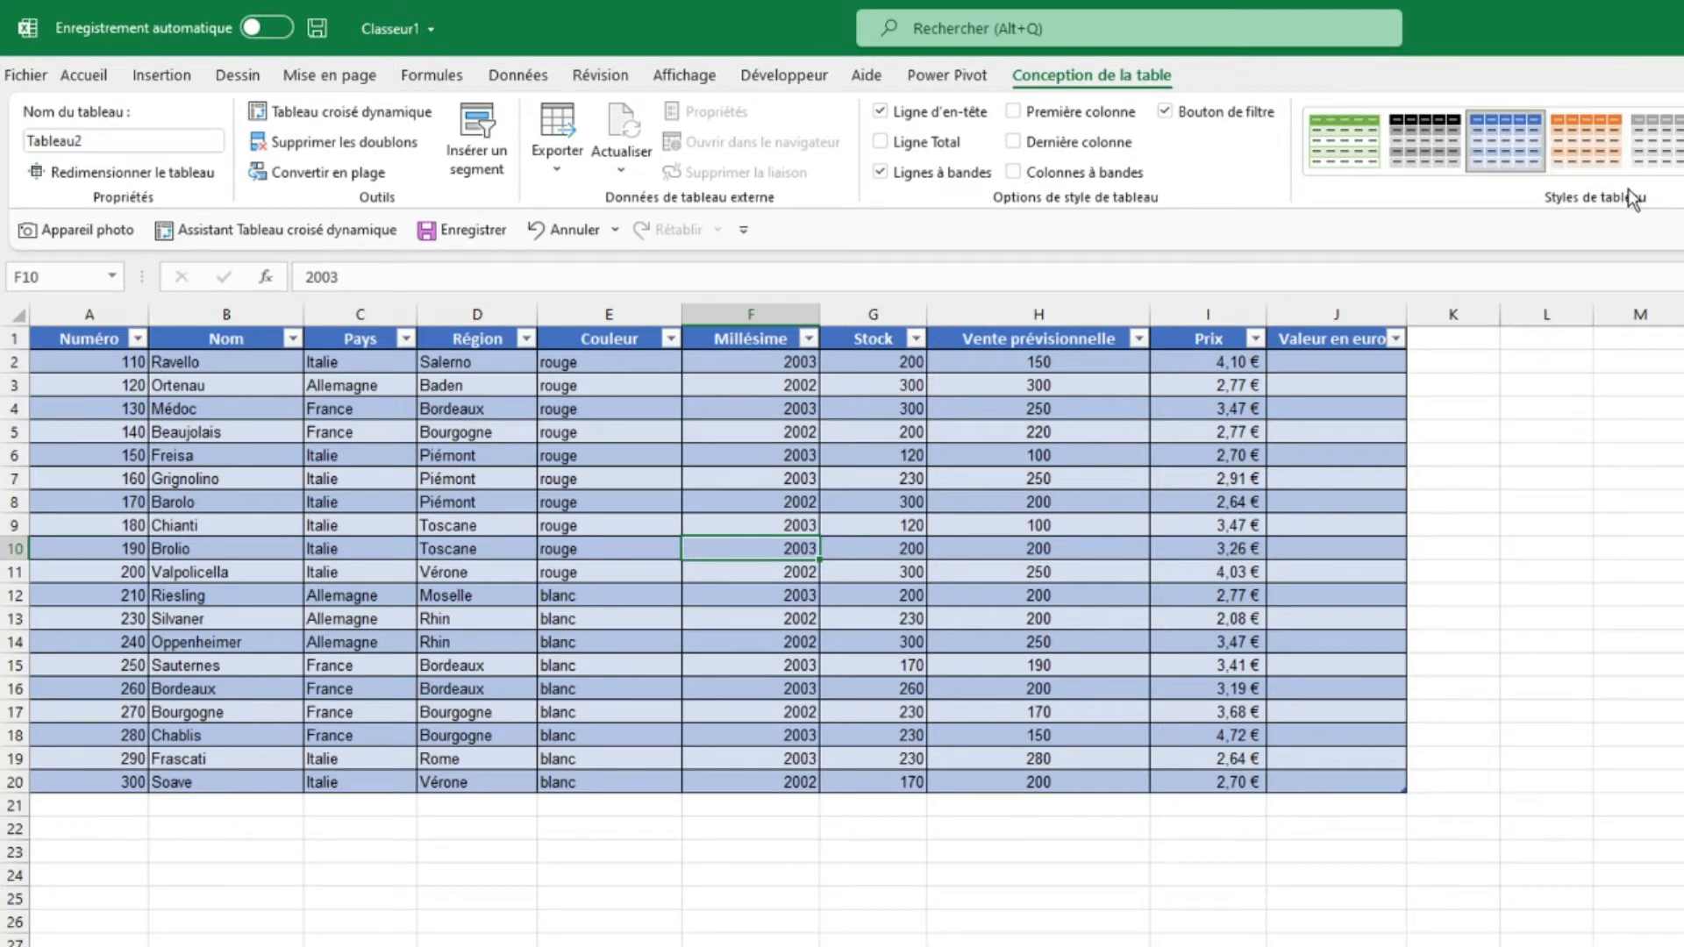
pyautogui.click(1135, 530)
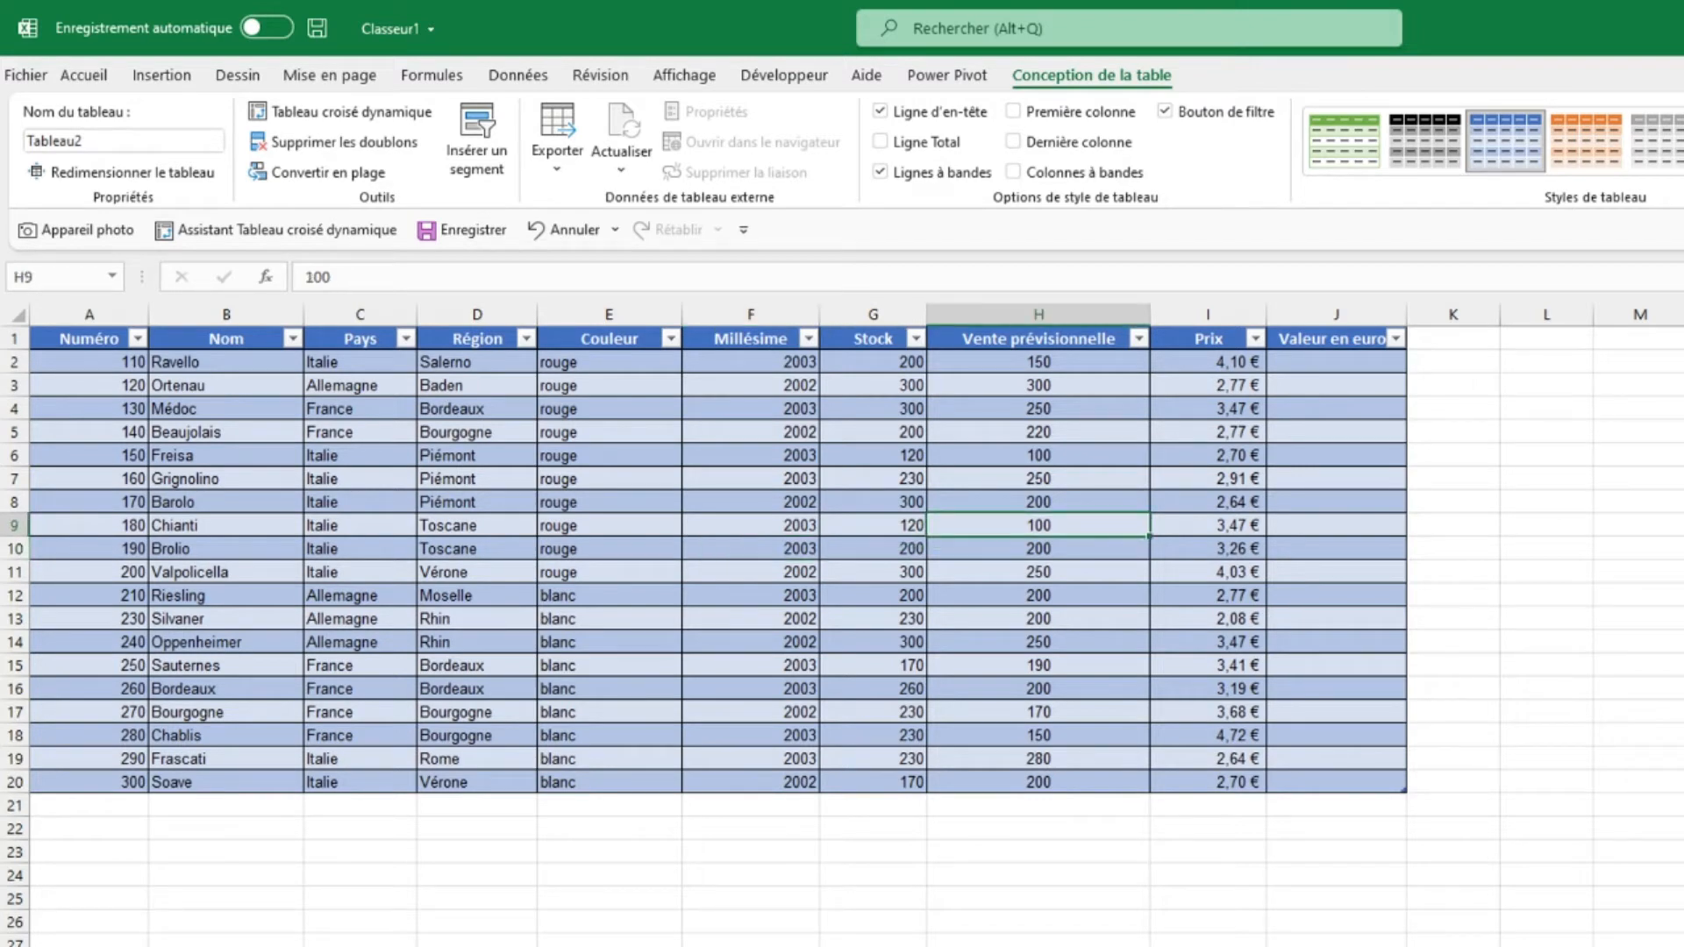
pyautogui.click(1682, 166)
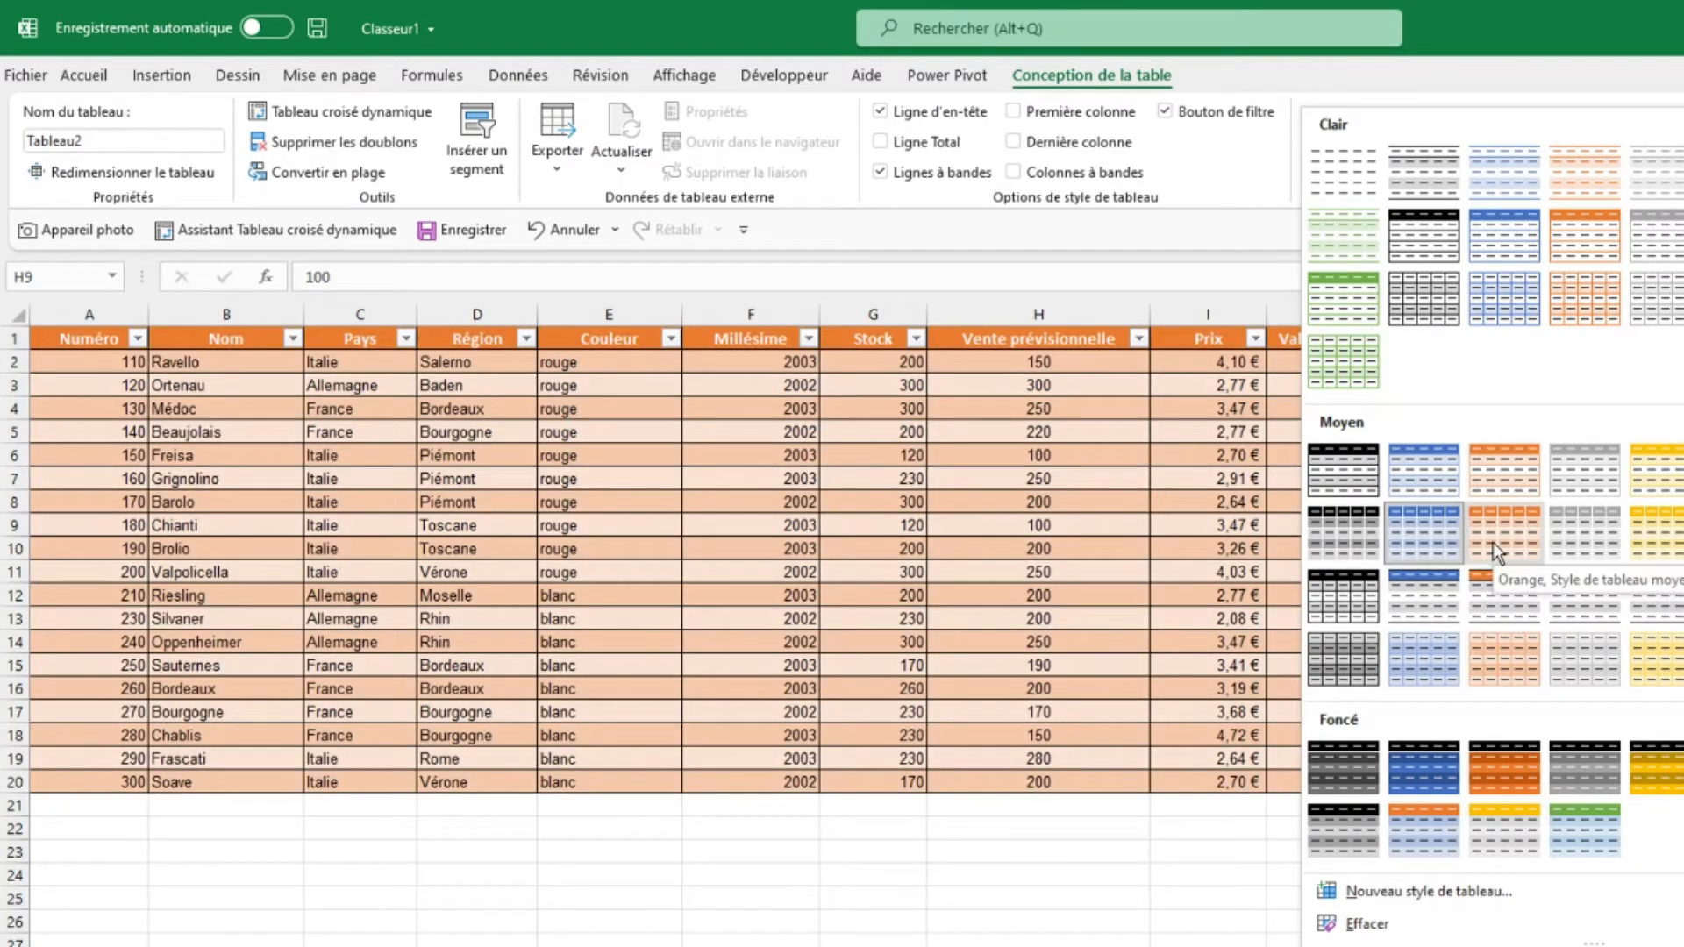
pyautogui.click(1493, 542)
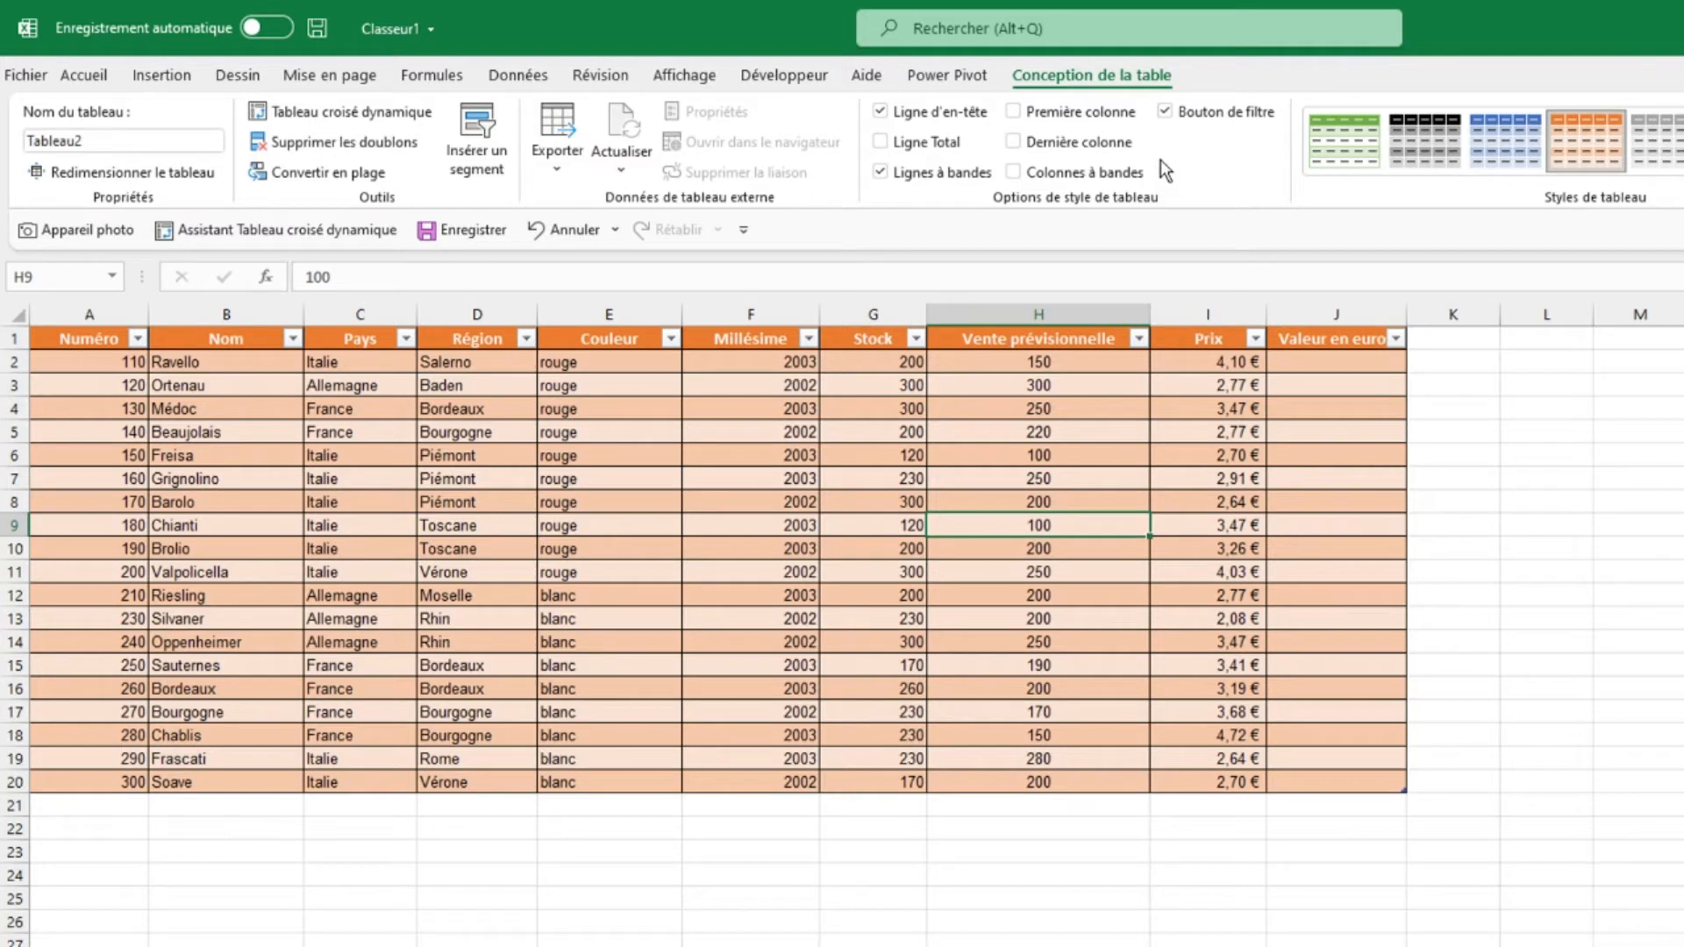
# Turn the table's filter buttons off and back on, and do the same with its header row
pyautogui.click(1165, 112)
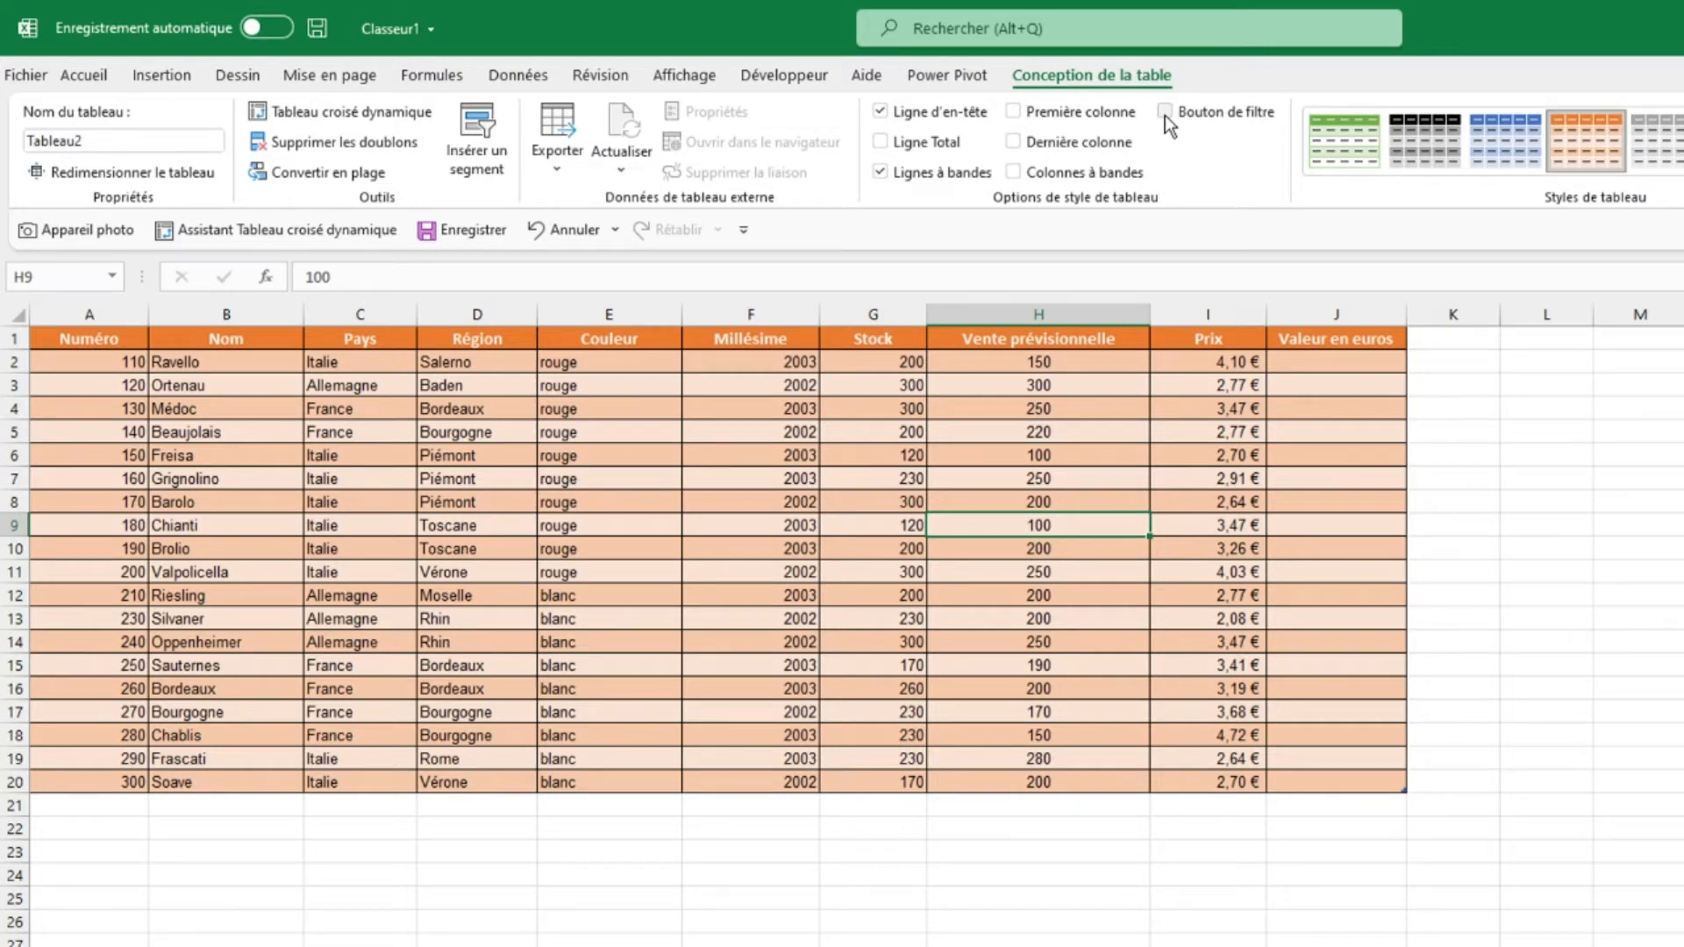
pyautogui.click(1165, 112)
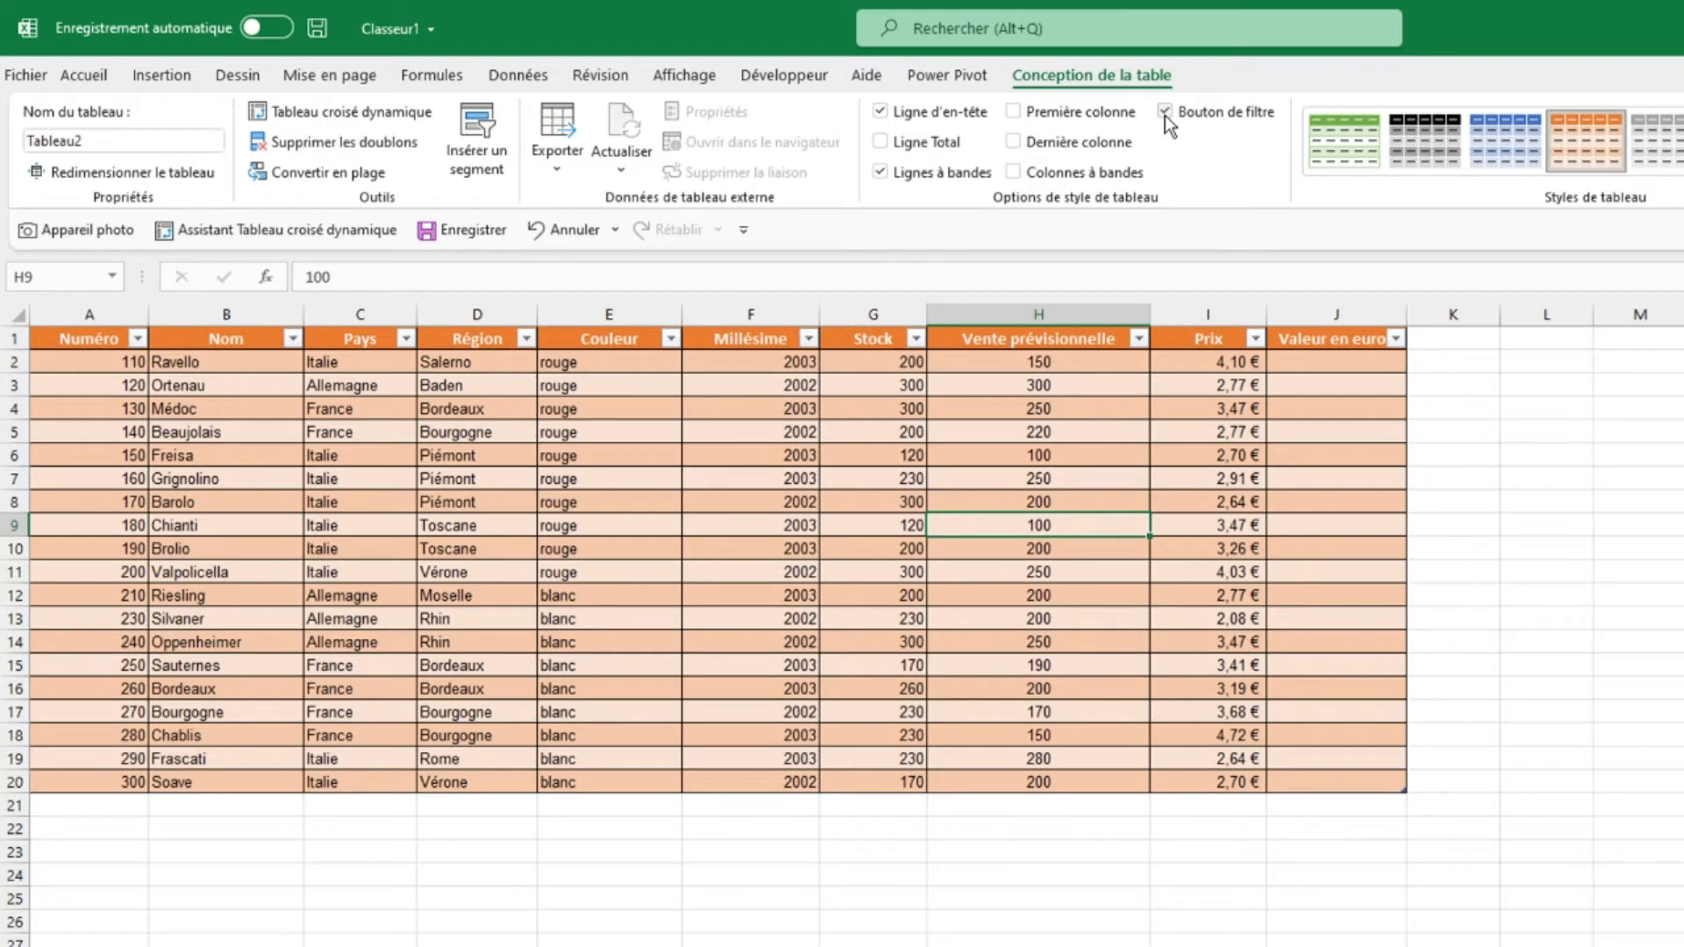
pyautogui.click(878, 113)
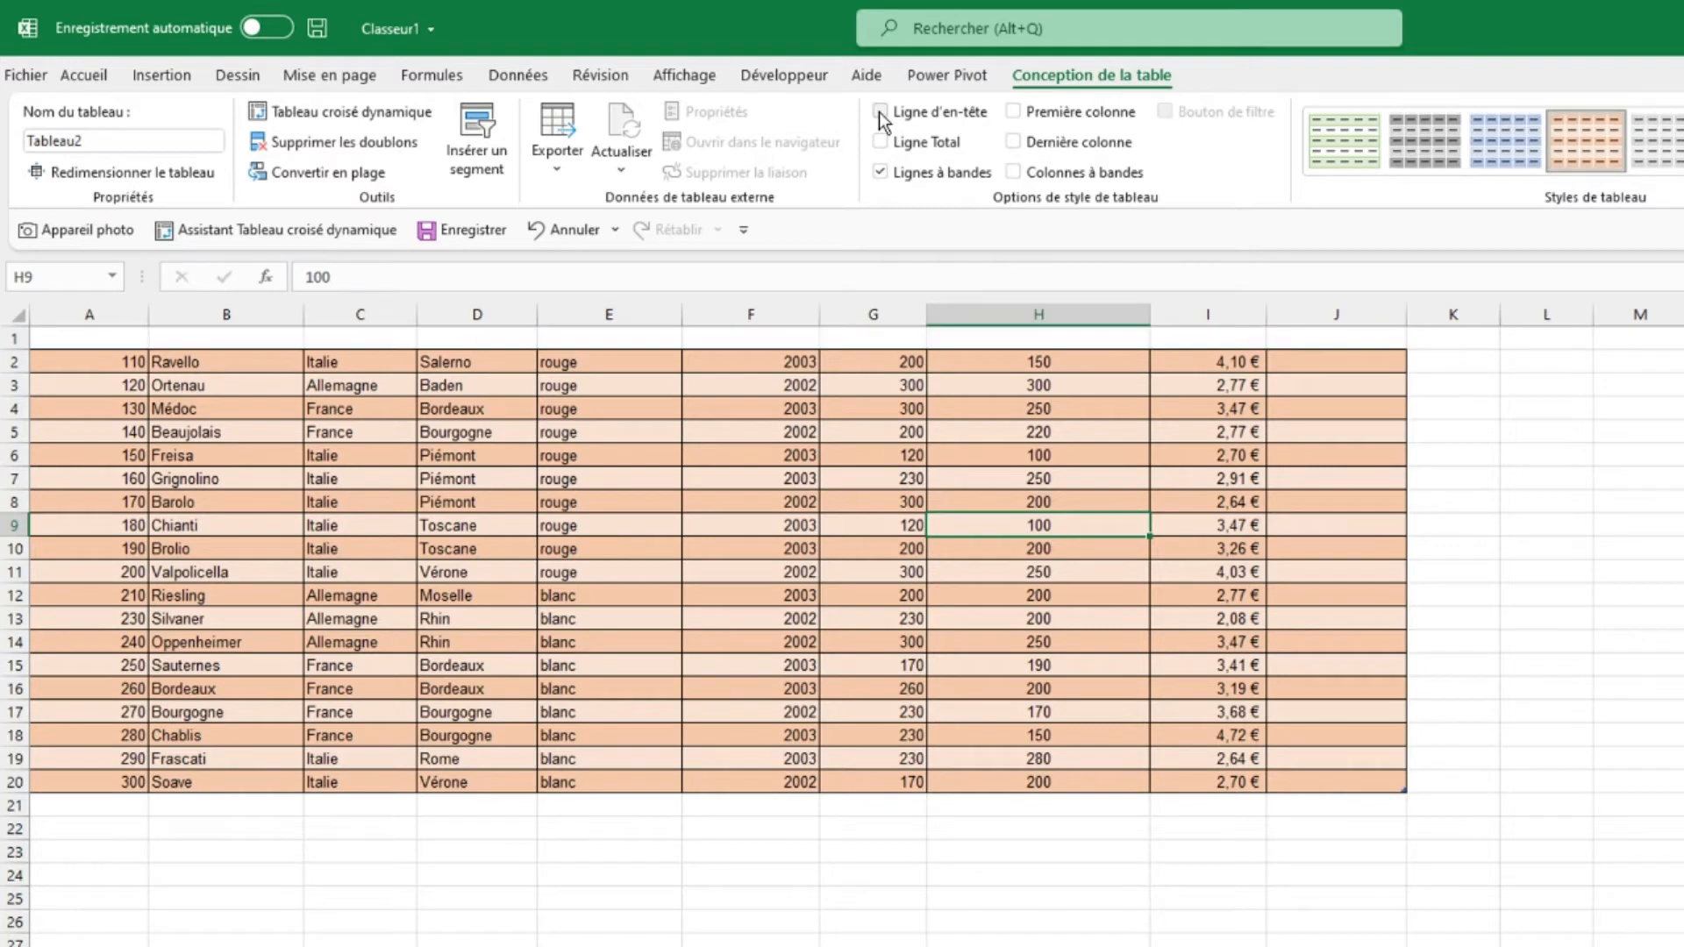
pyautogui.click(878, 113)
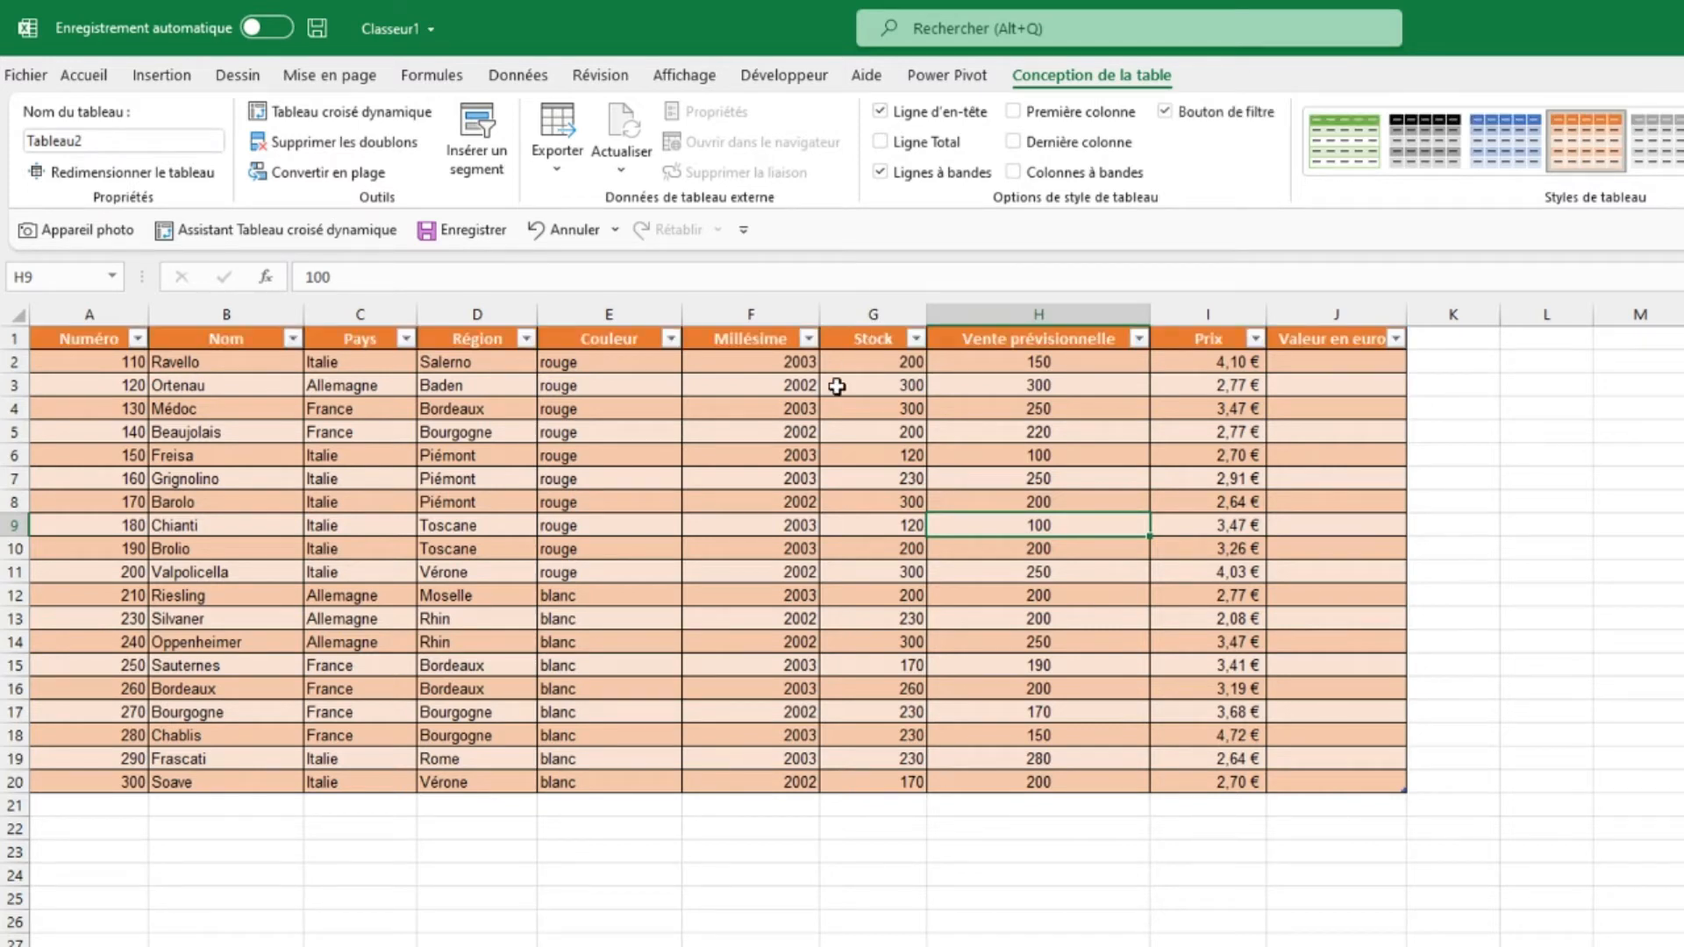
# Add a total row to the table and set its Stock cell to the Somme function
pyautogui.click(879, 142)
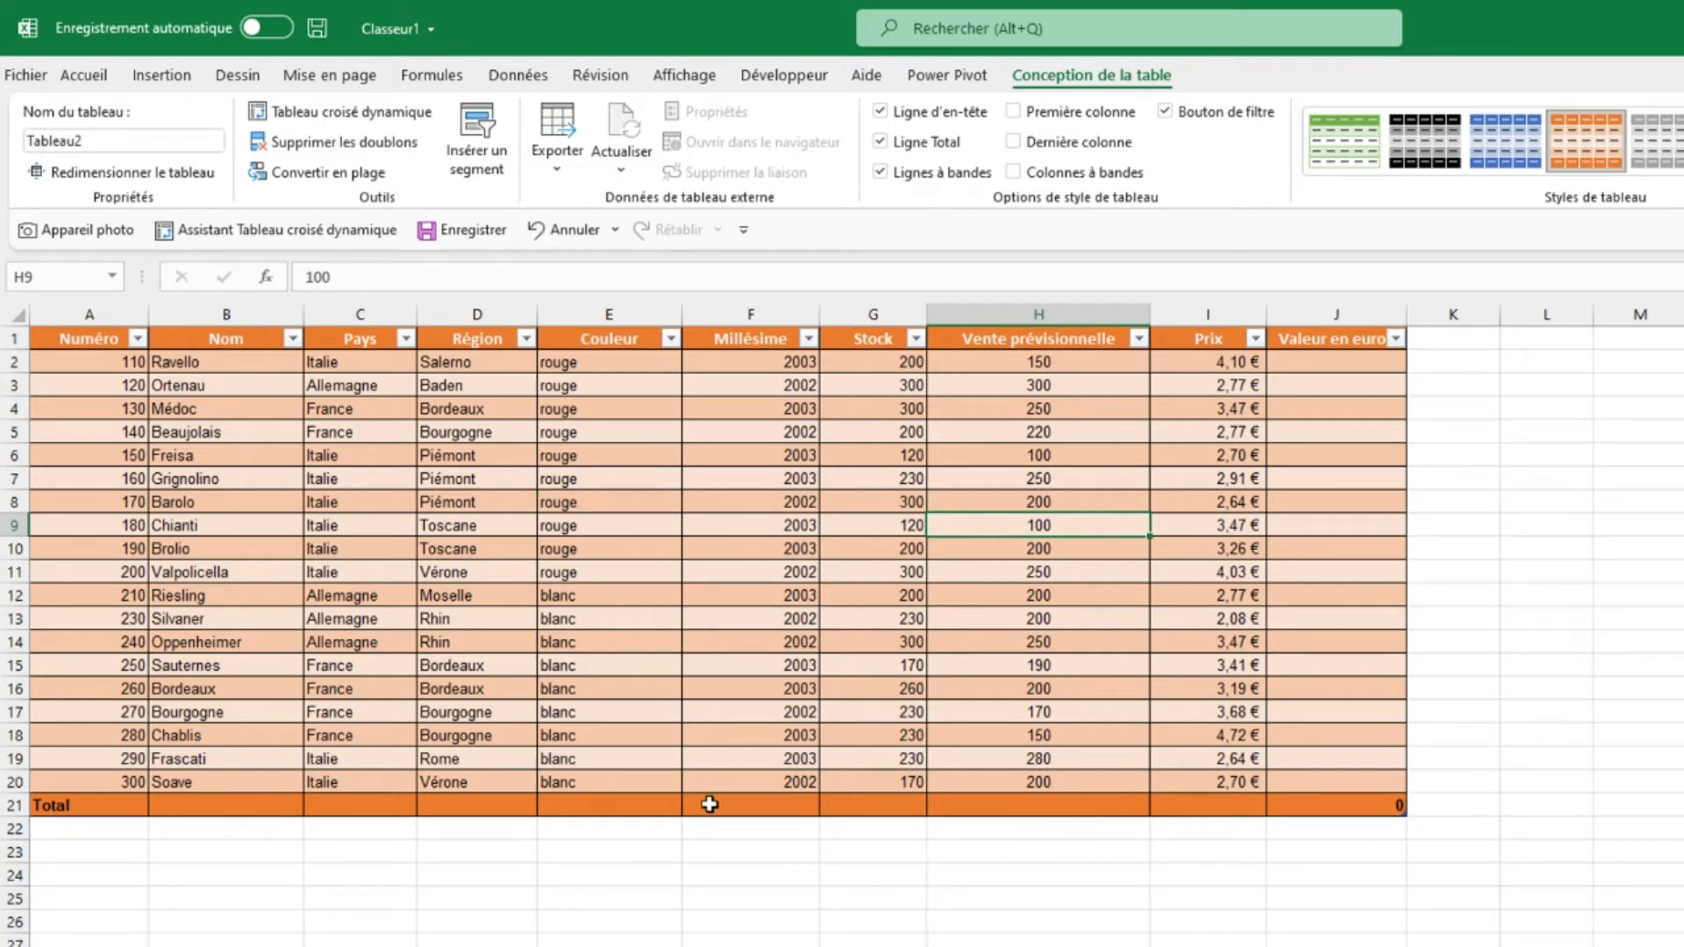
pyautogui.click(618, 805)
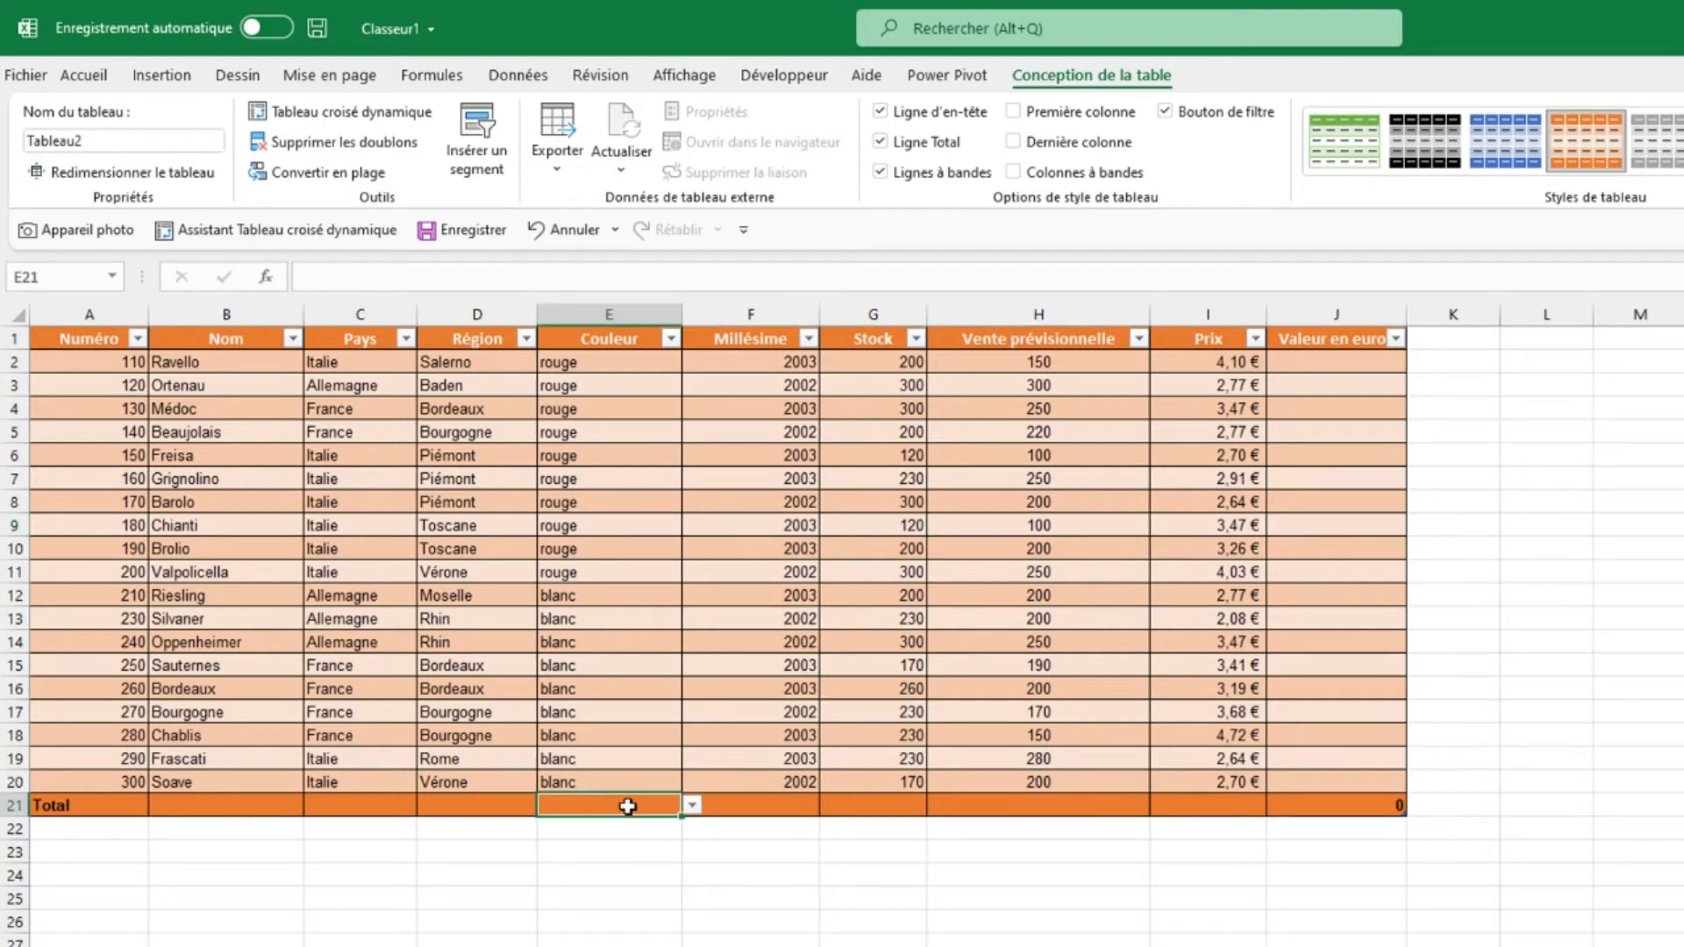
pyautogui.click(752, 807)
pyautogui.click(900, 806)
pyautogui.click(1018, 809)
pyautogui.click(903, 806)
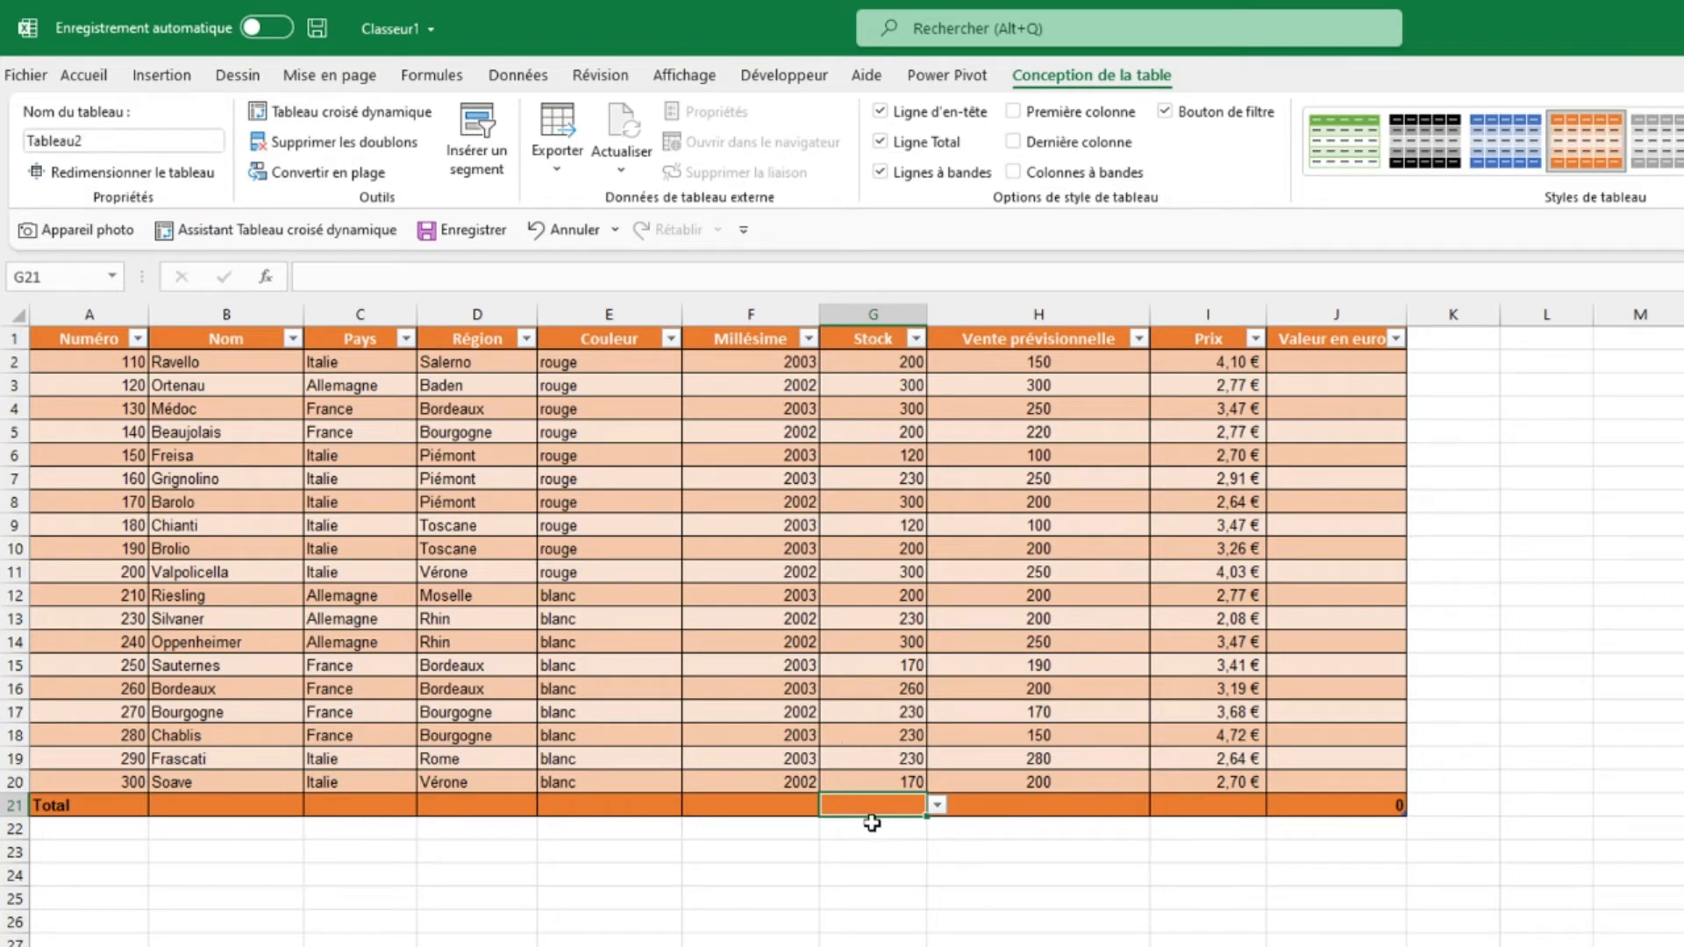
pyautogui.click(938, 805)
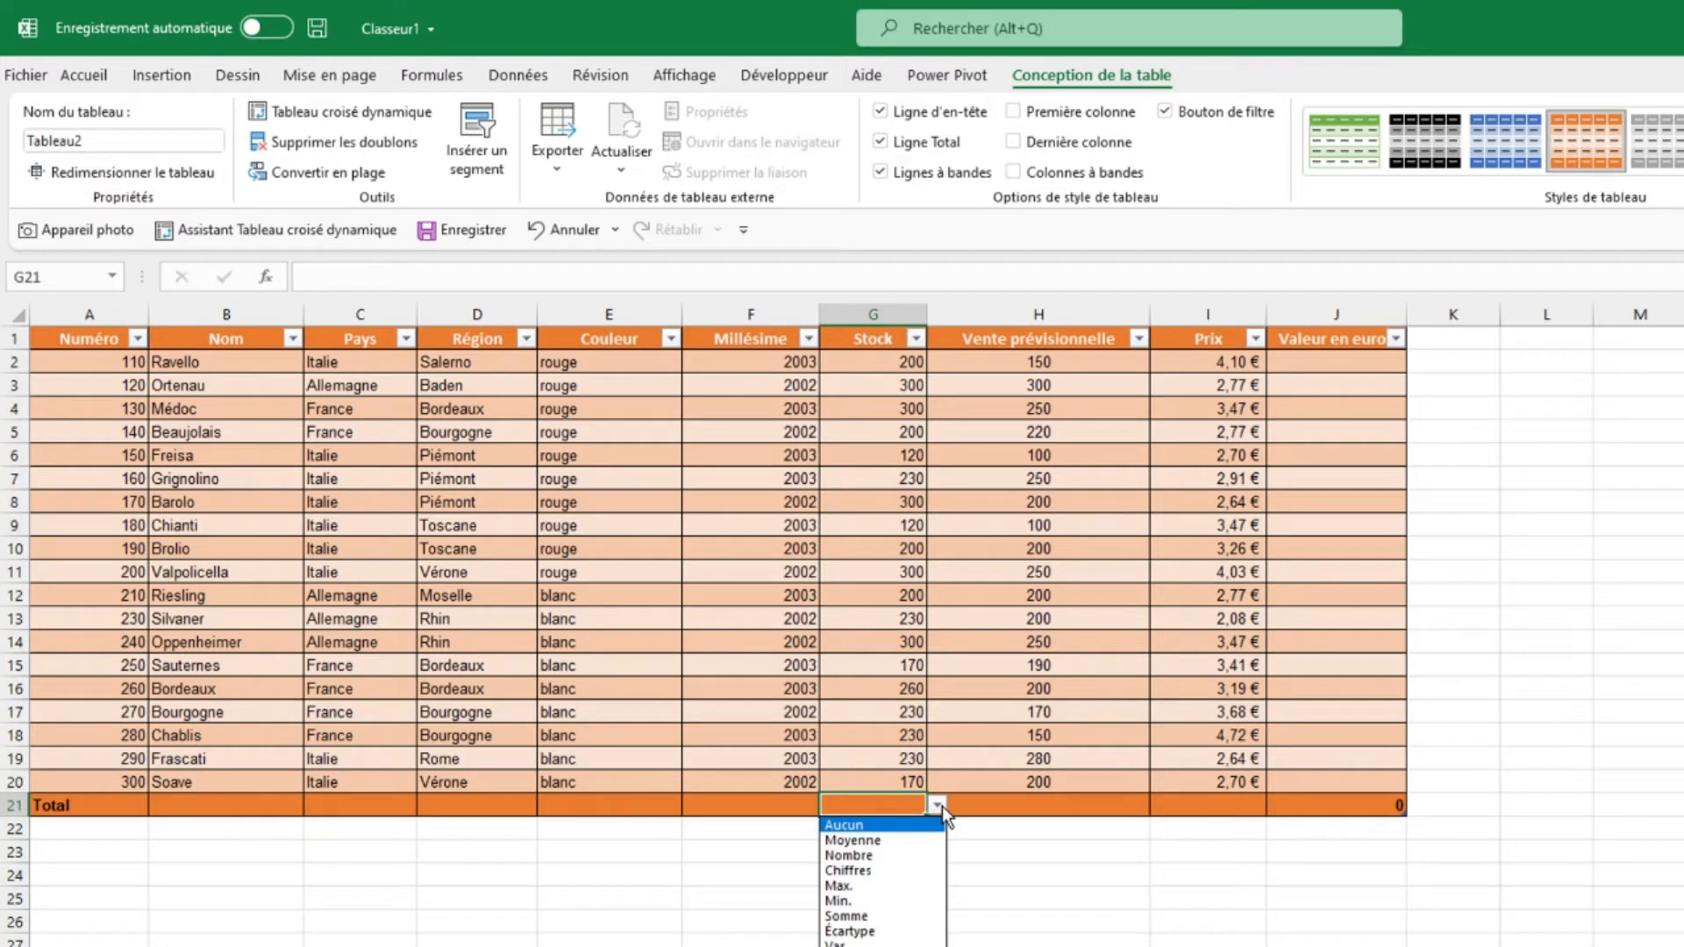
pyautogui.scroll(-3, 1070, 865)
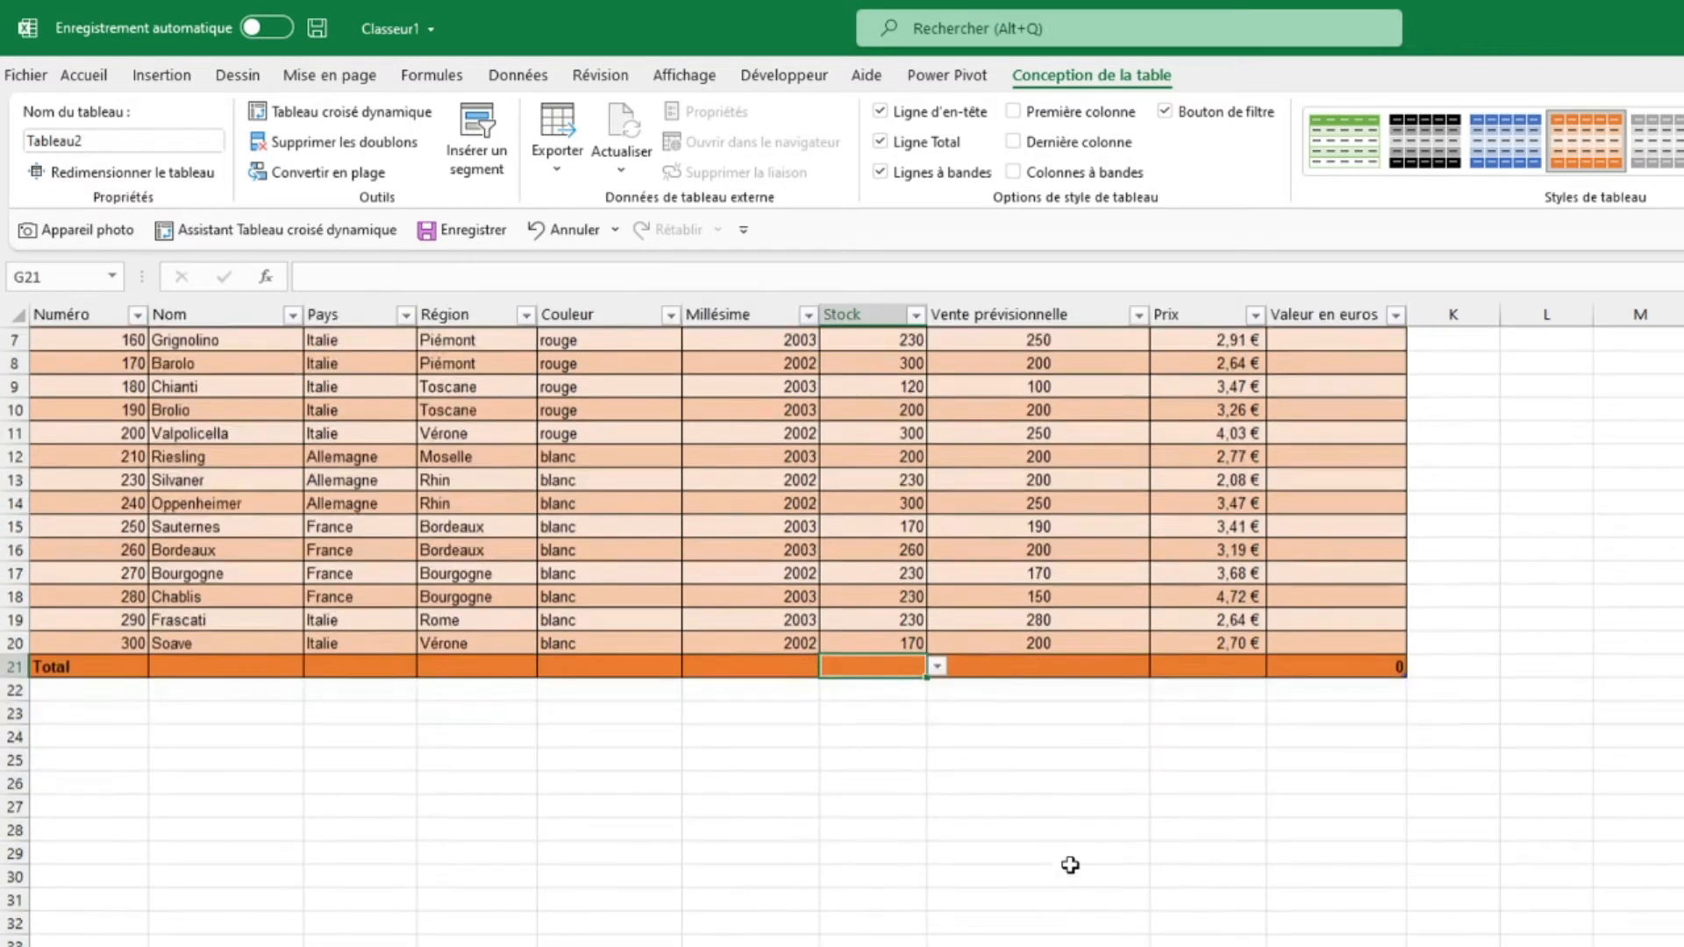
pyautogui.scroll(-1, 1070, 865)
pyautogui.click(936, 618)
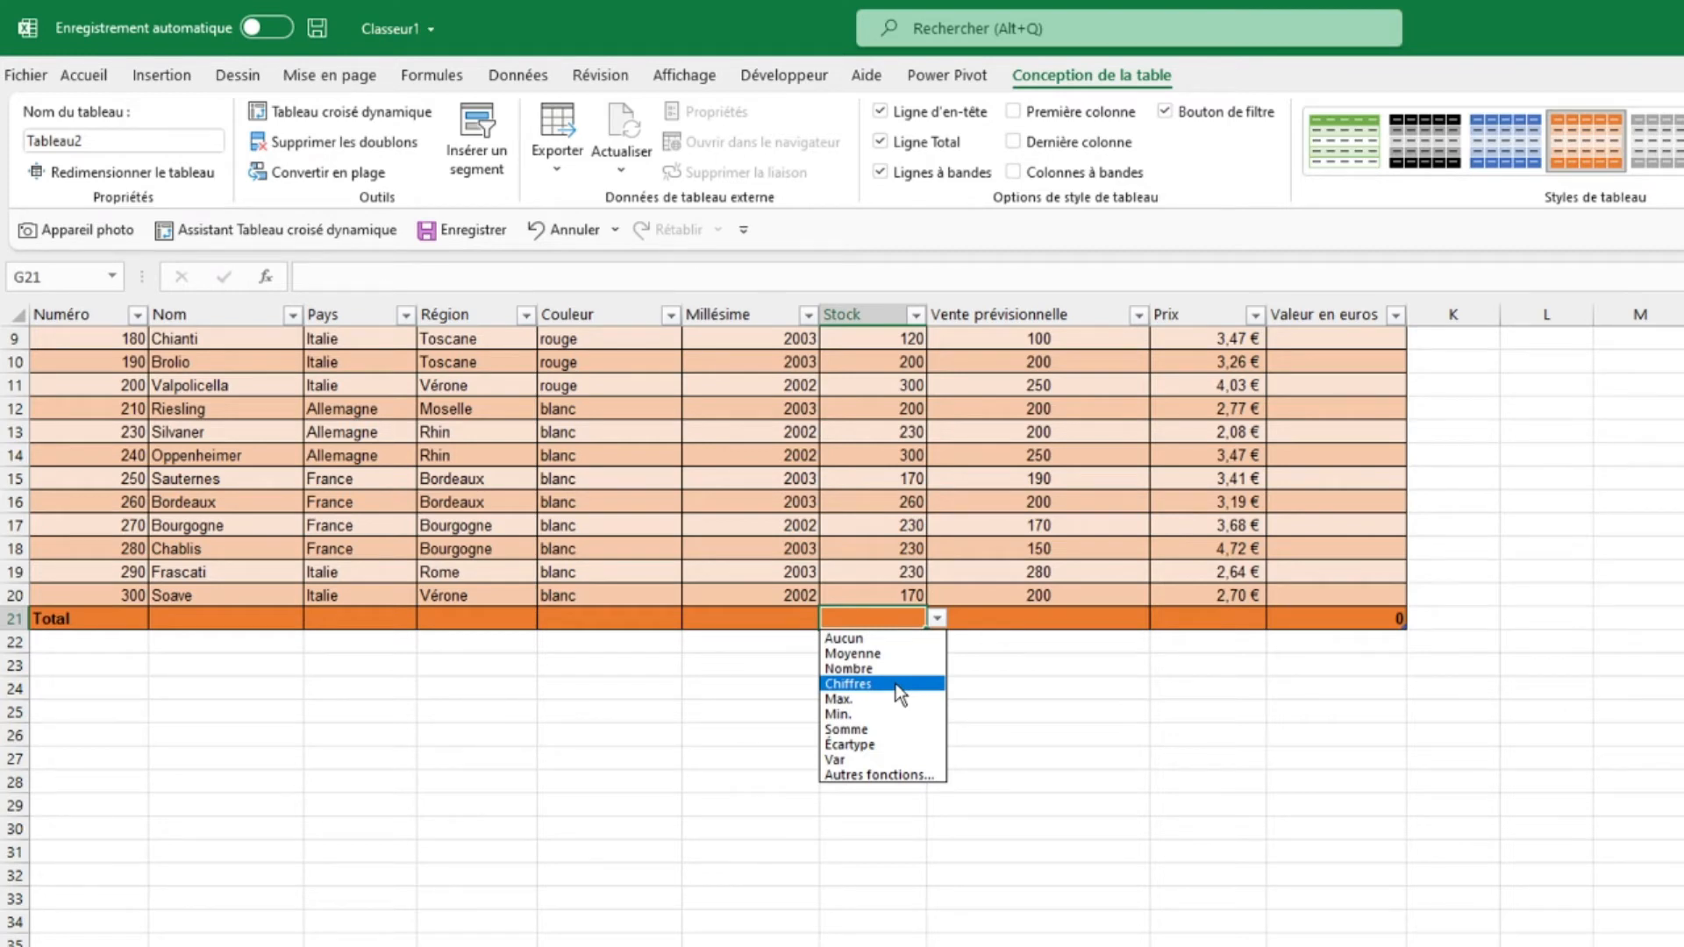
pyautogui.click(906, 735)
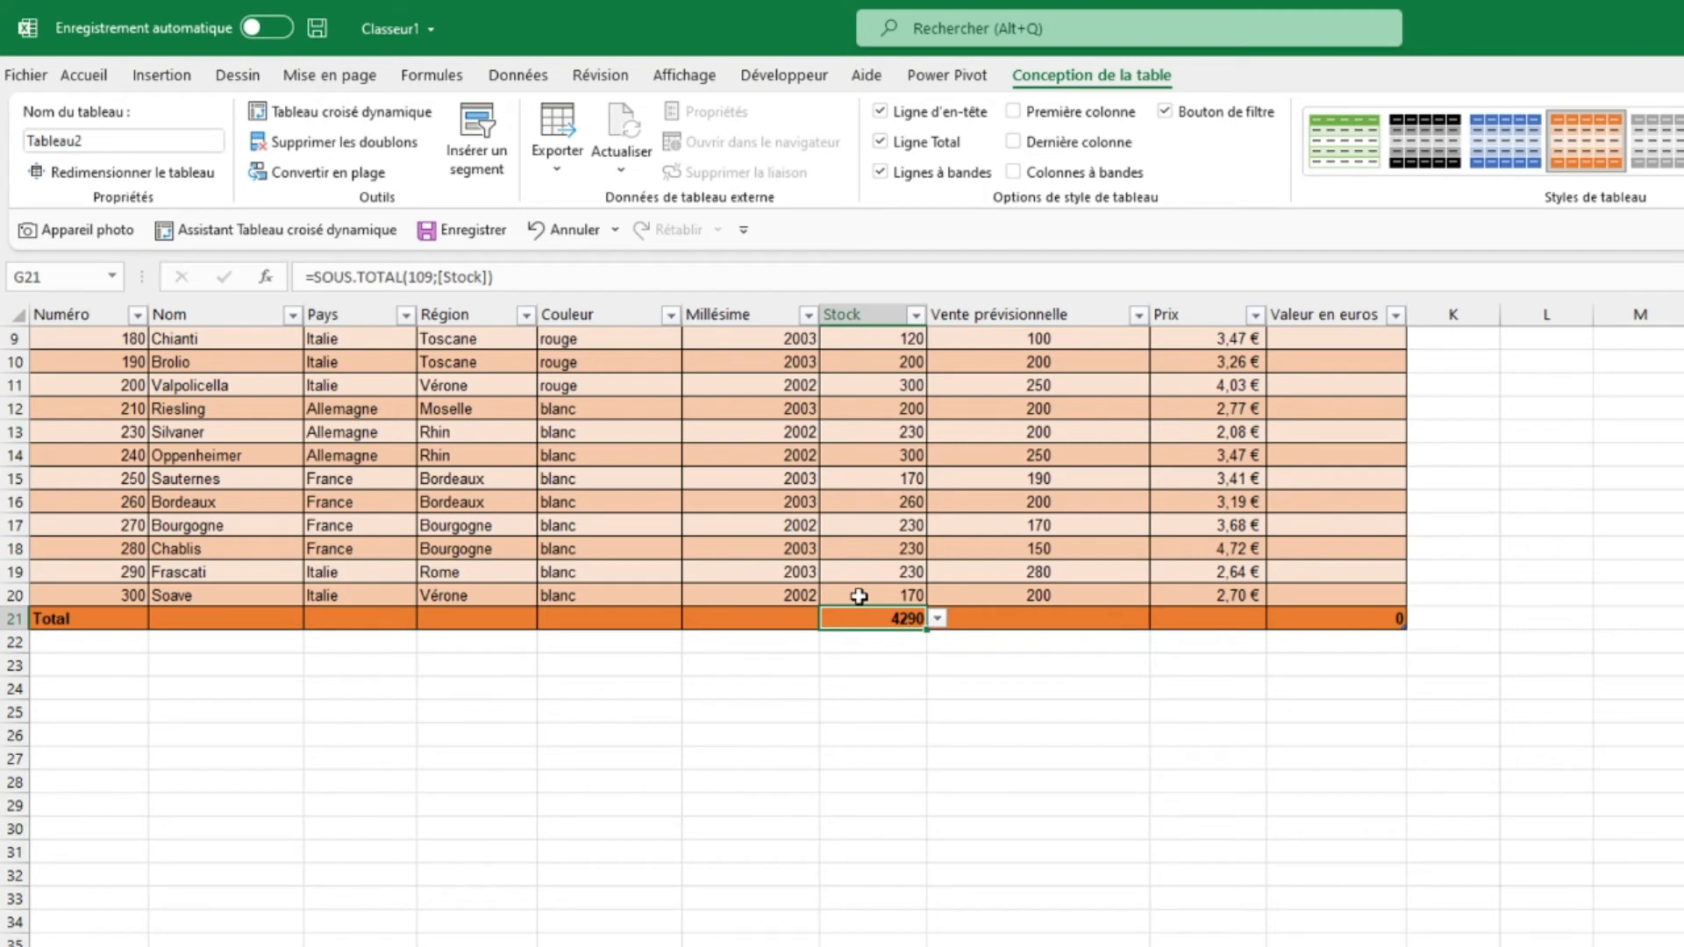
# Turn the table's banded rows off and back on
pyautogui.scroll(3, 859, 595)
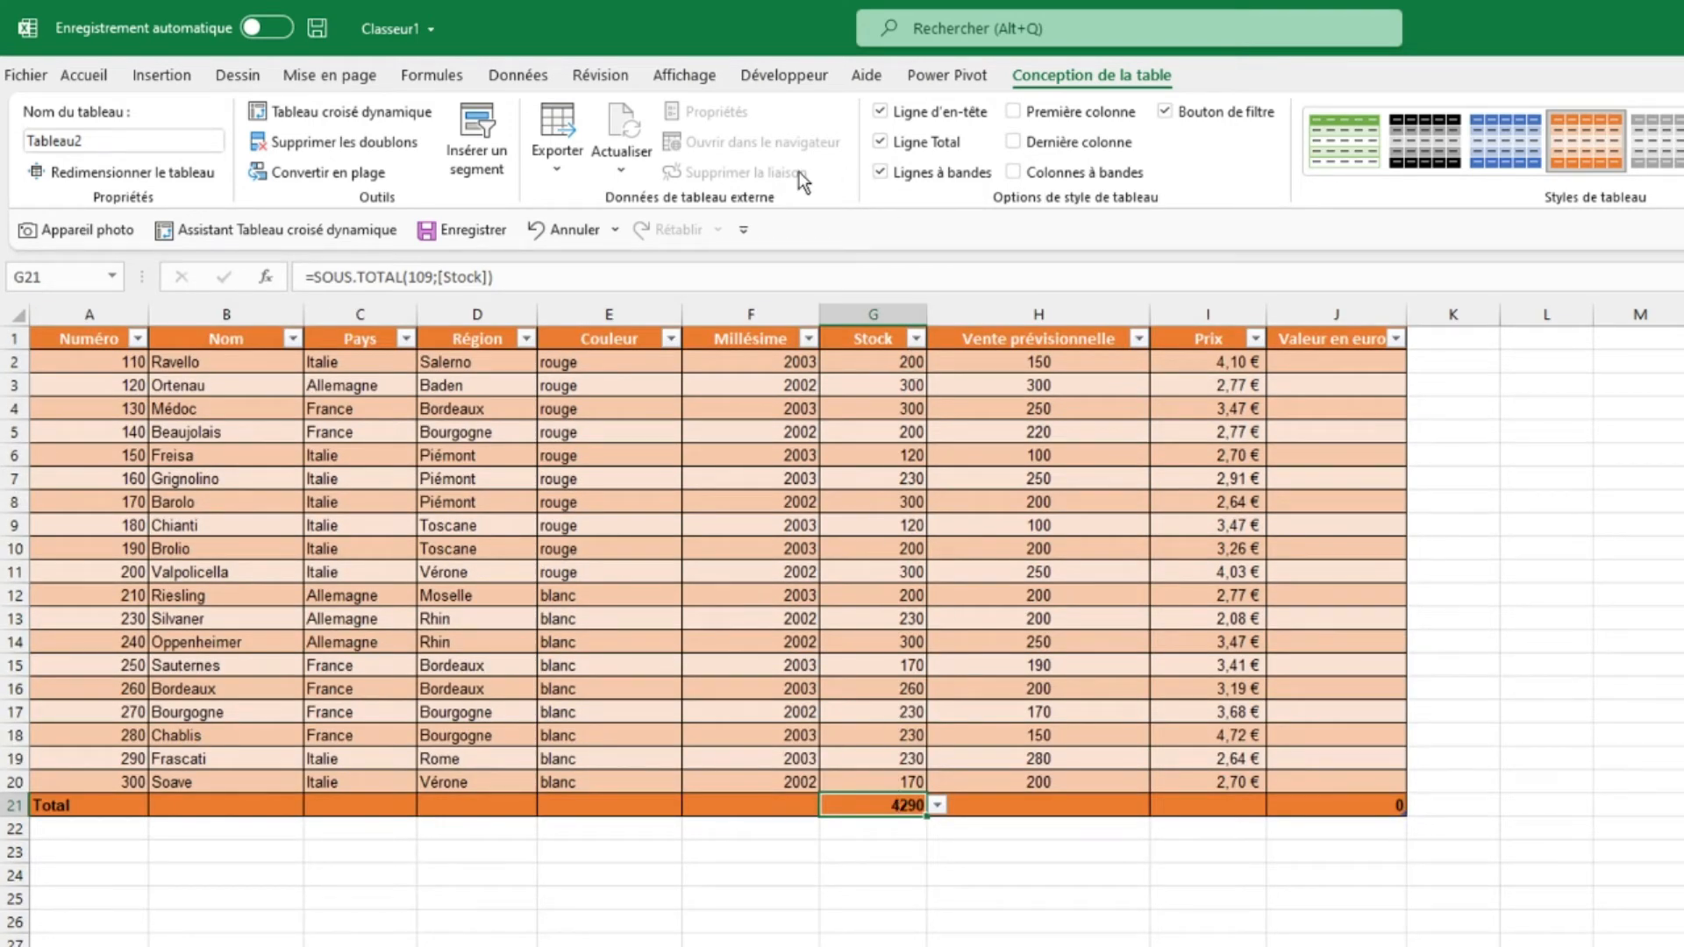
pyautogui.click(881, 176)
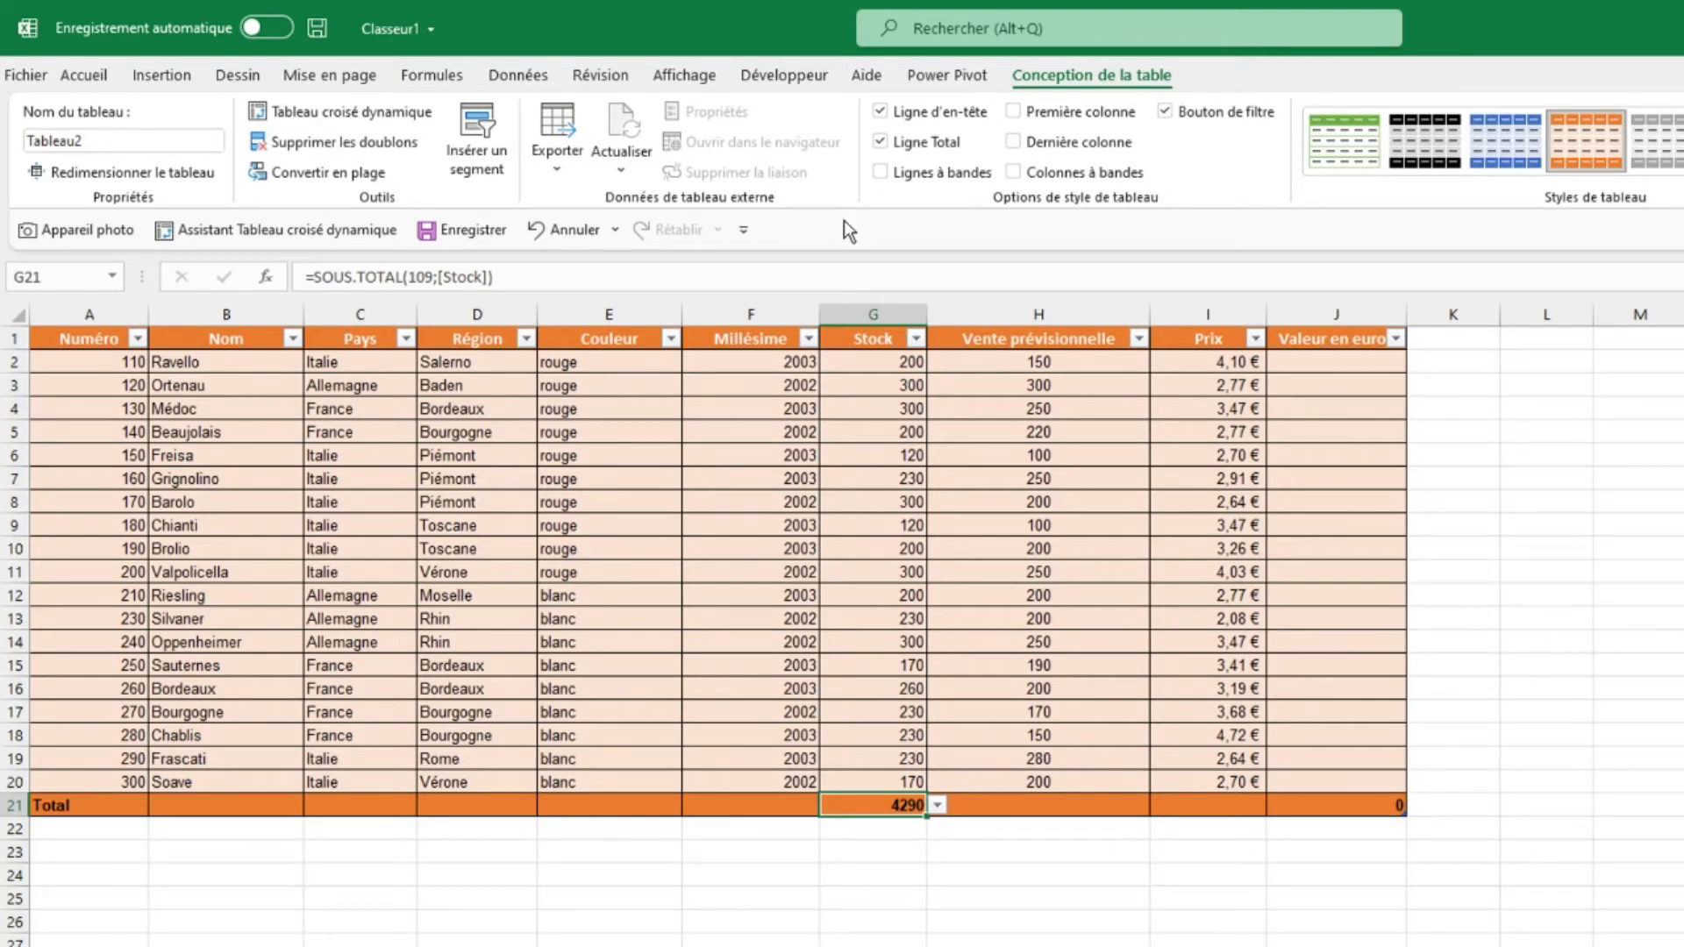
pyautogui.click(884, 171)
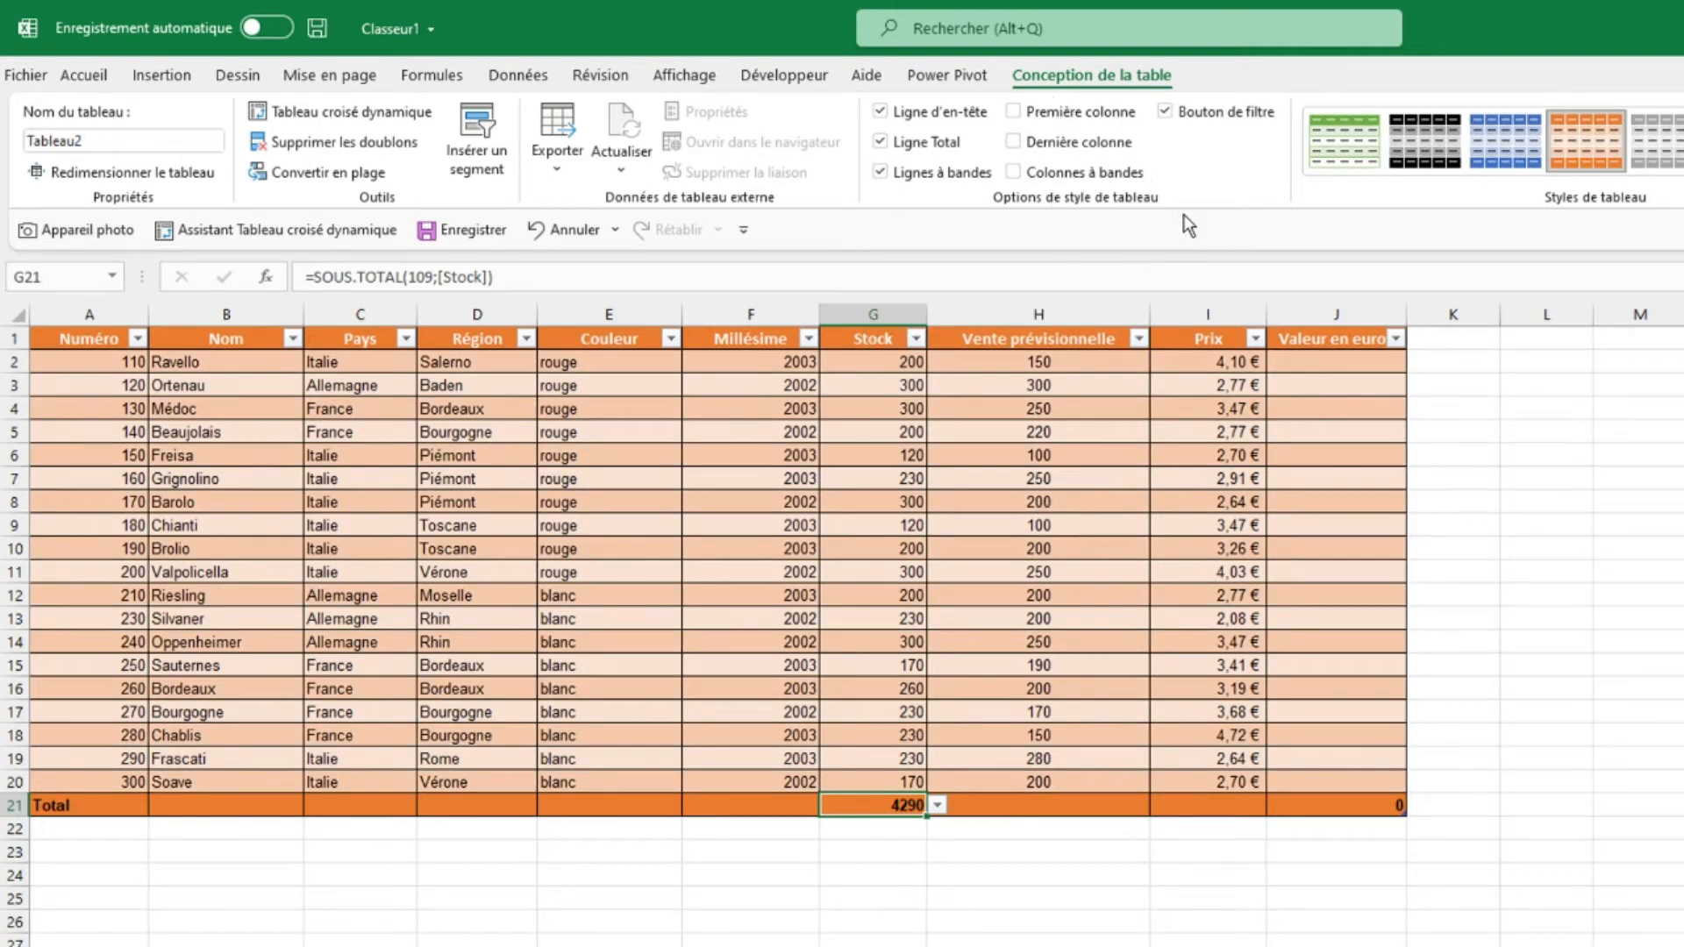
# Emphasize the table's first column, and try the last-column emphasis before removing it again
pyautogui.click(1013, 112)
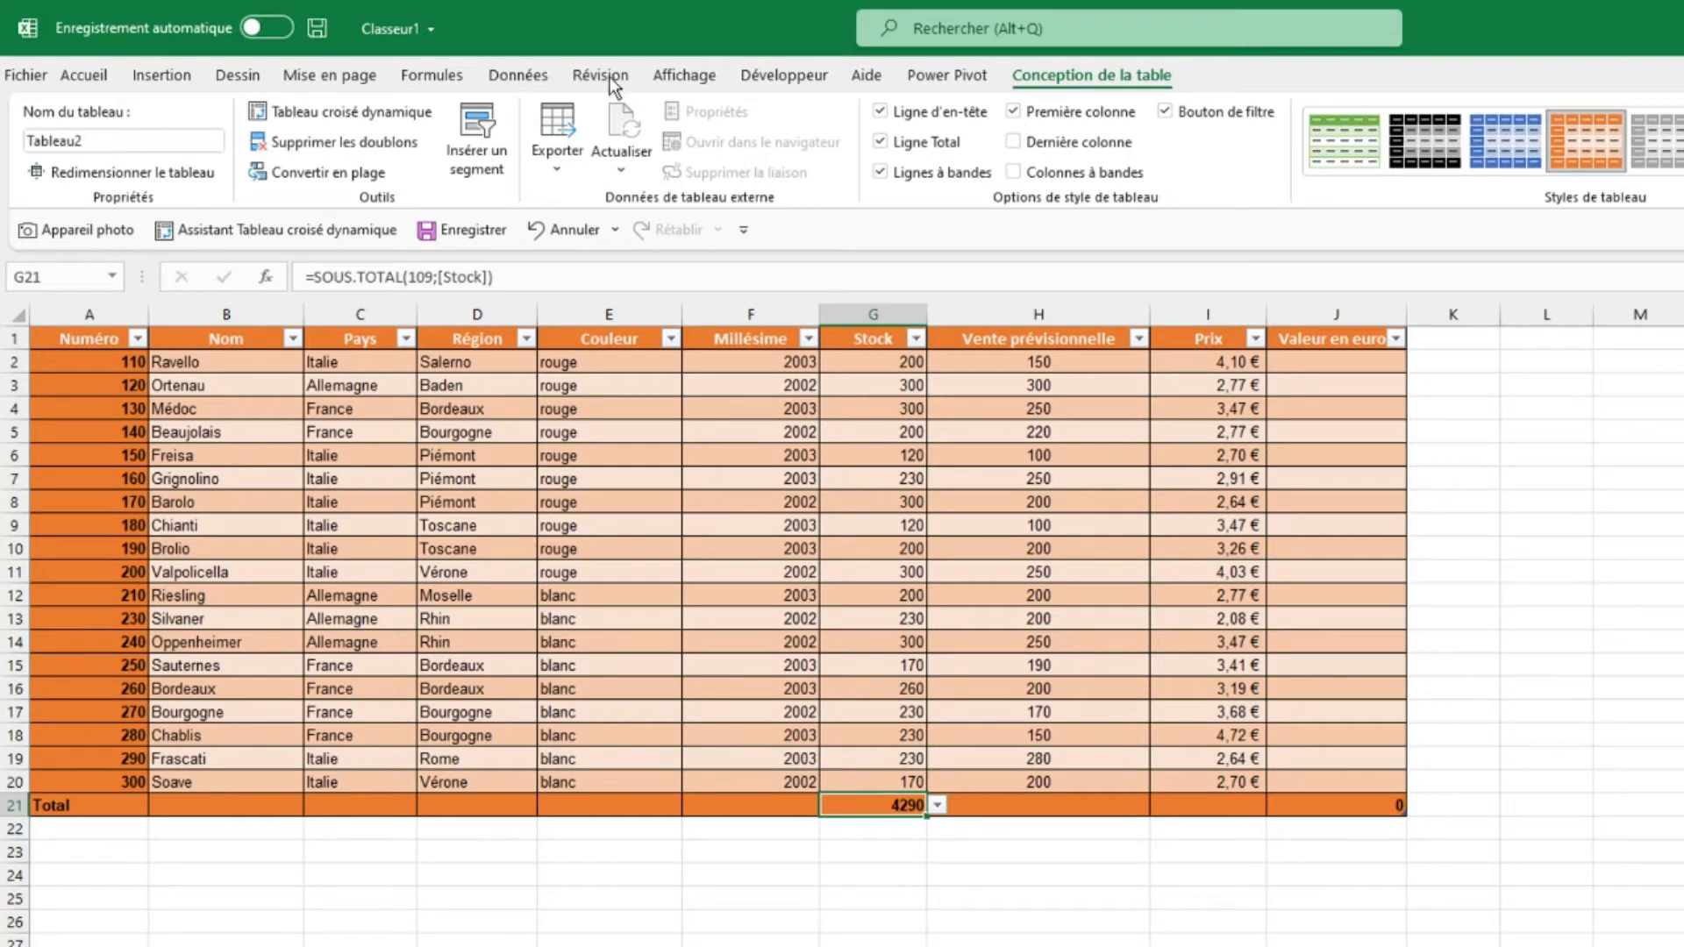
pyautogui.click(1015, 142)
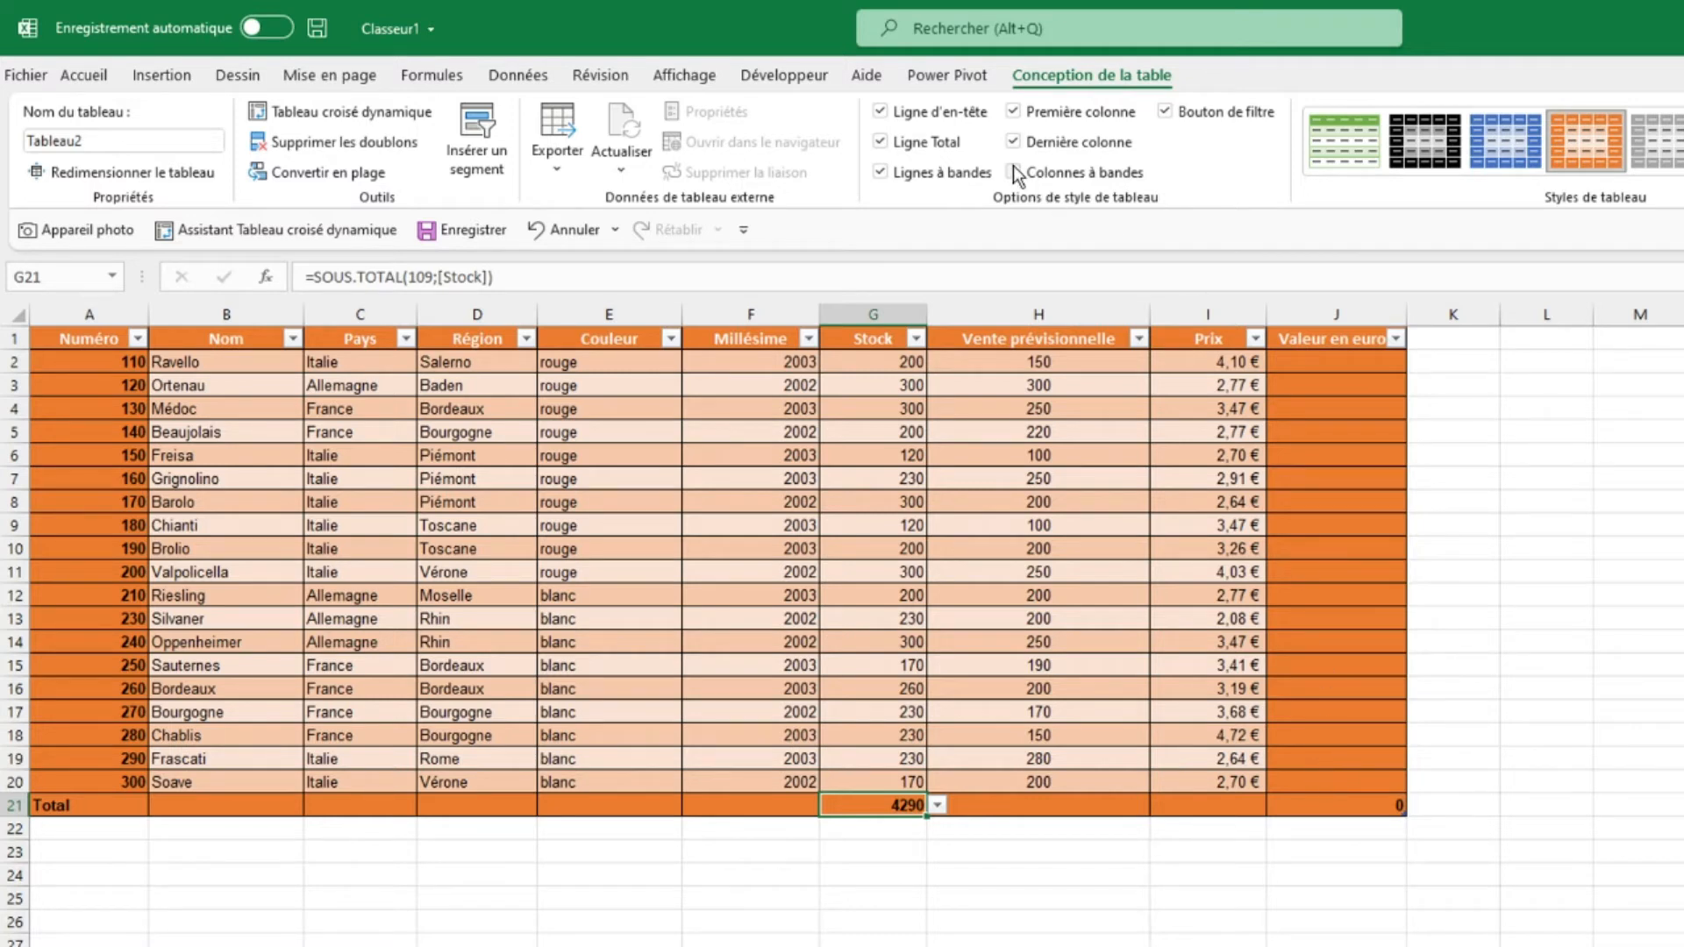
pyautogui.click(1015, 142)
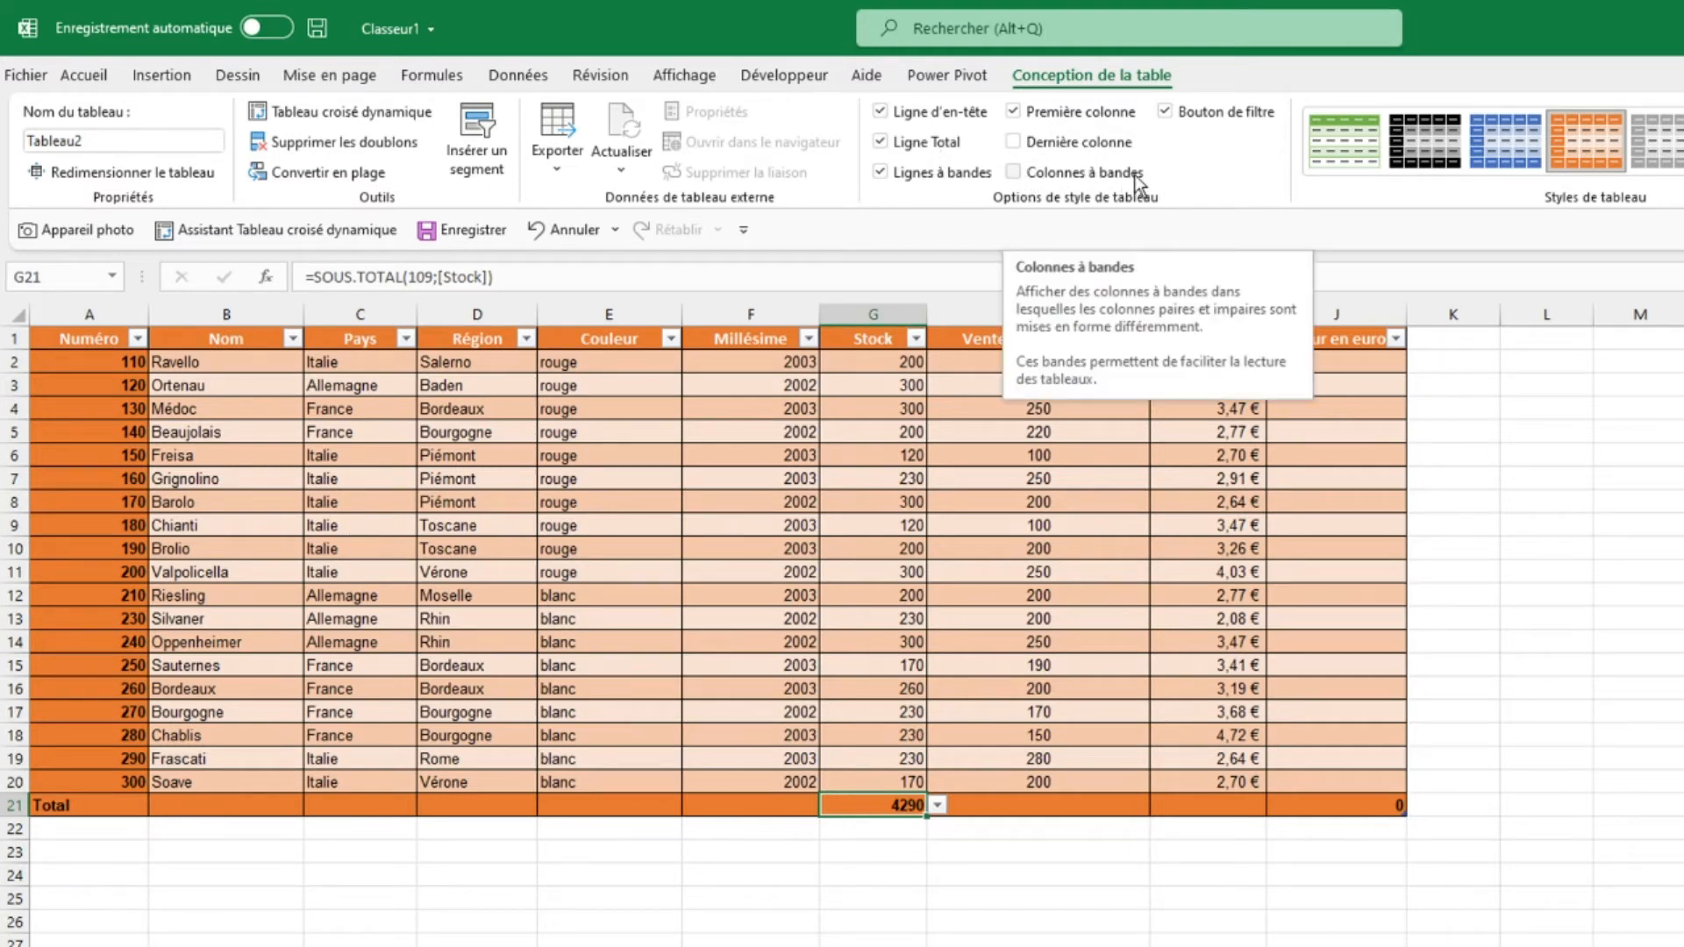
# Try banded columns without and with banded rows, and return to banded rows only
pyautogui.click(881, 174)
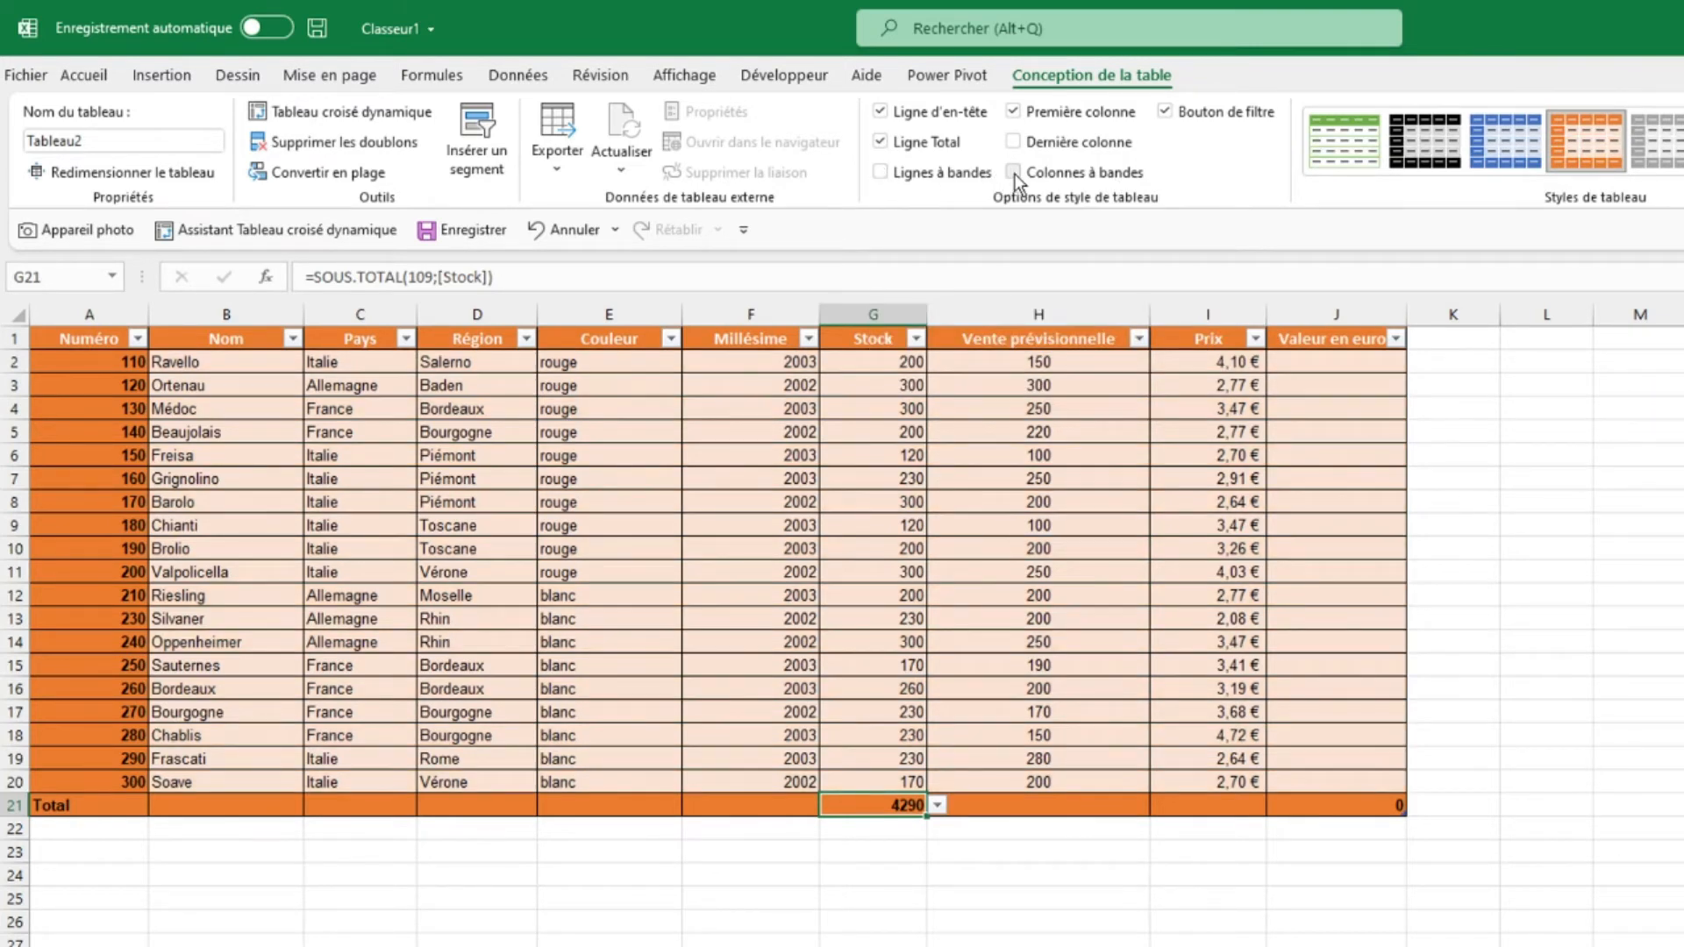
pyautogui.click(1015, 174)
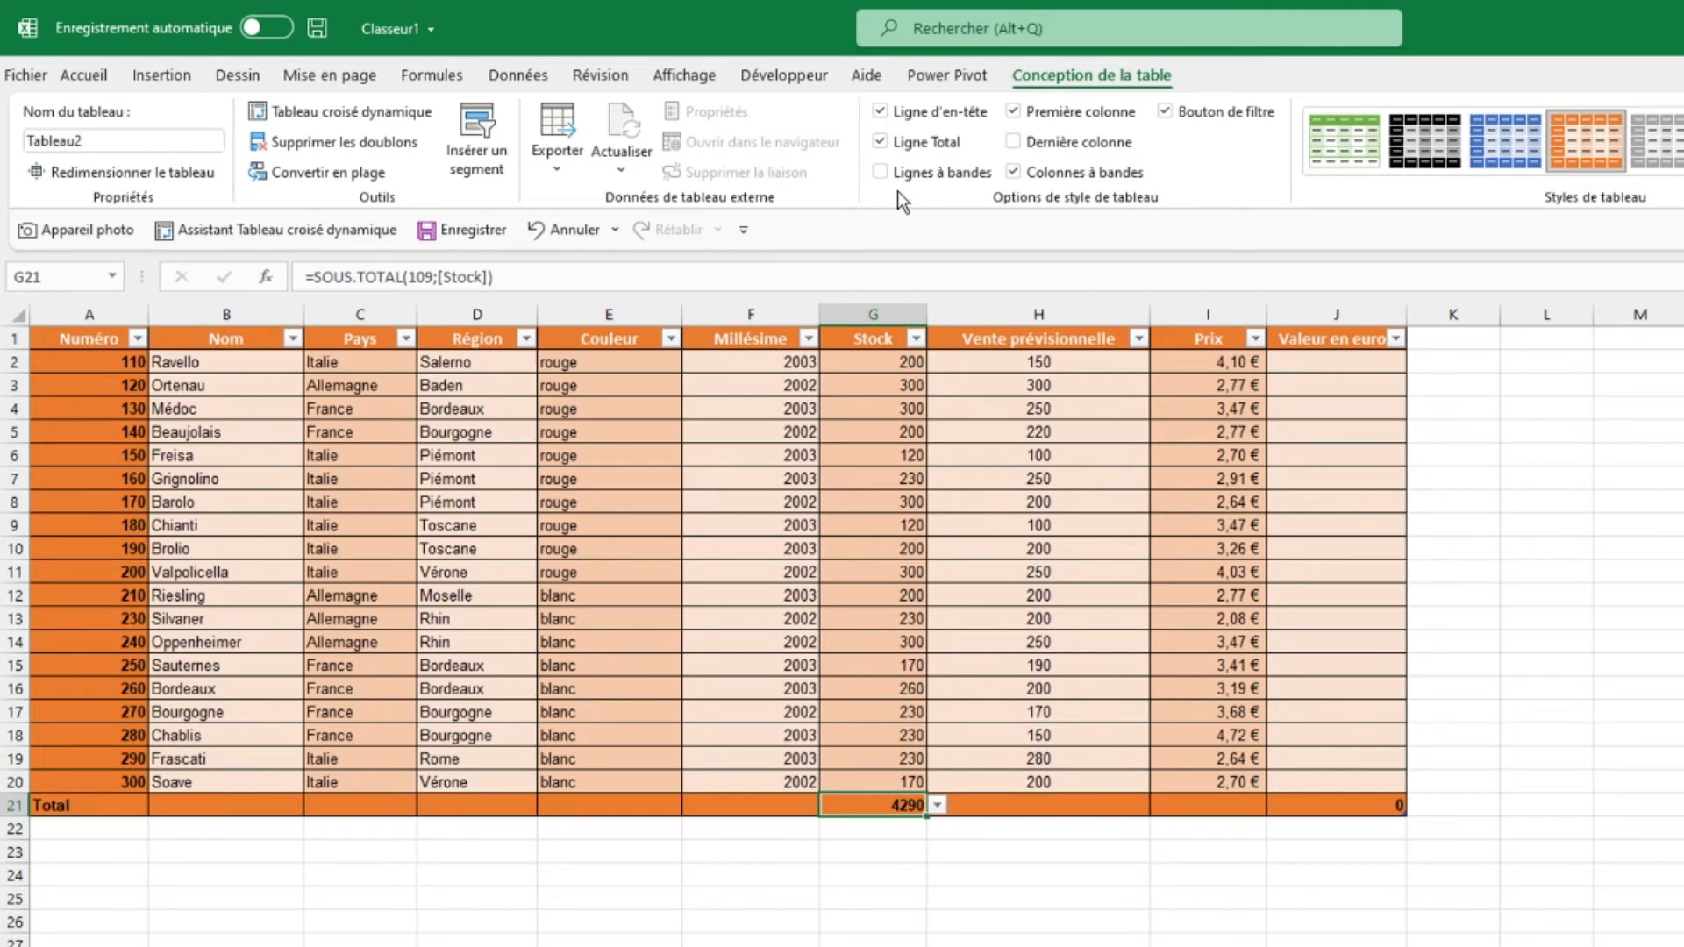
pyautogui.click(879, 173)
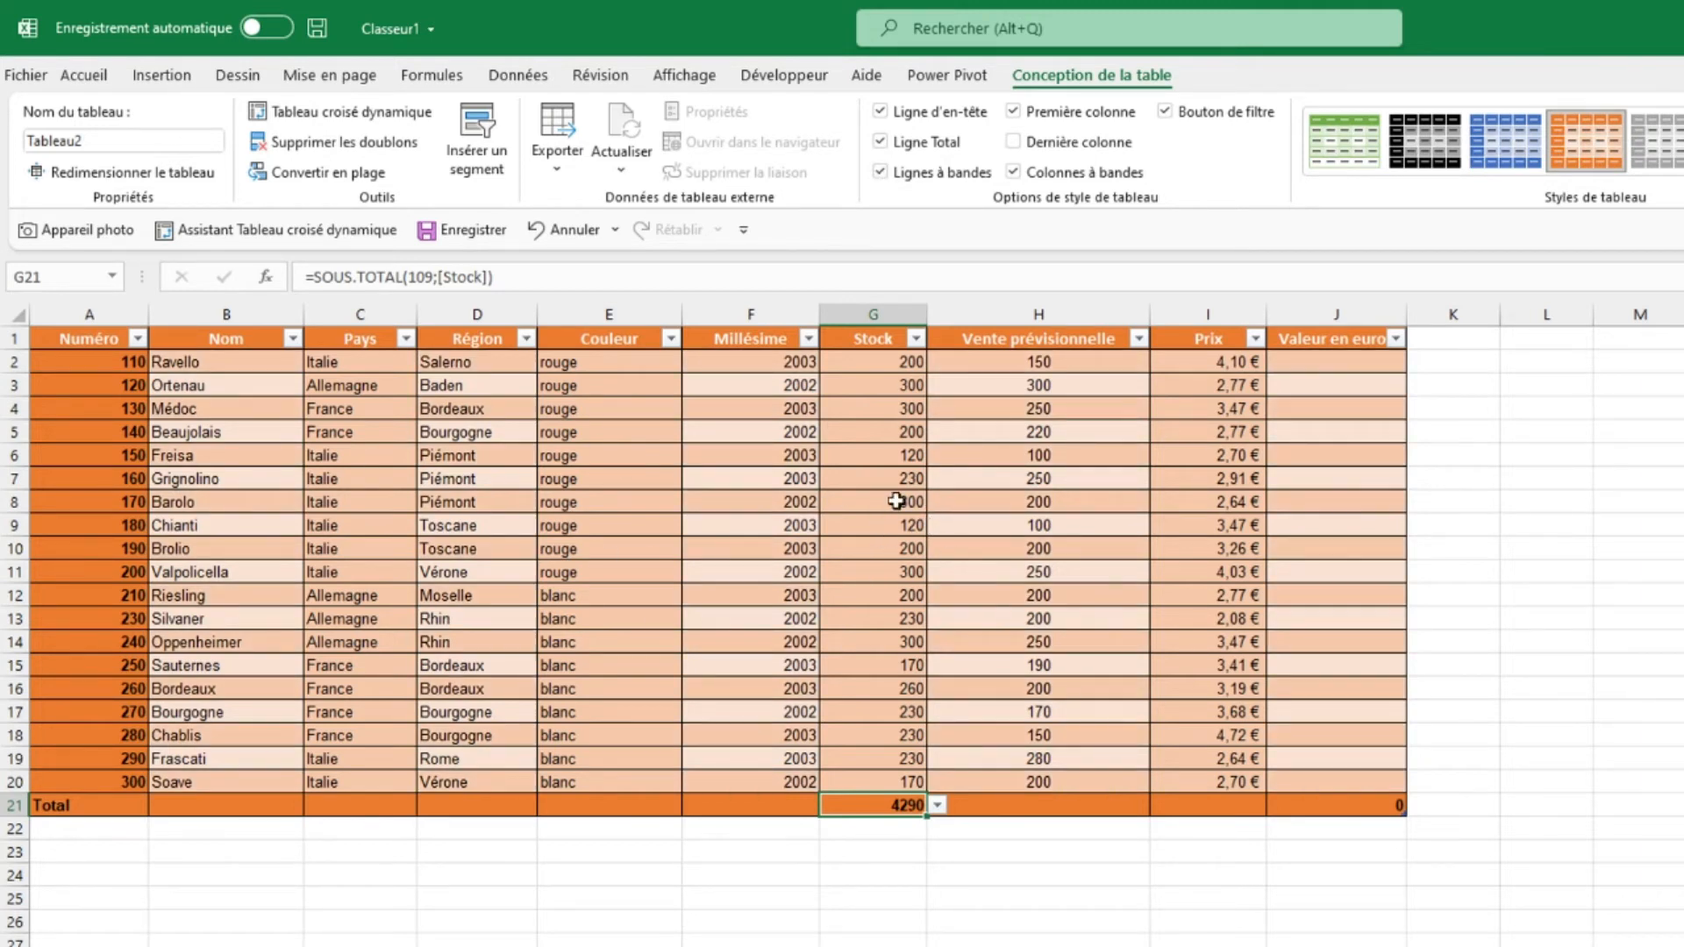
pyautogui.click(1012, 173)
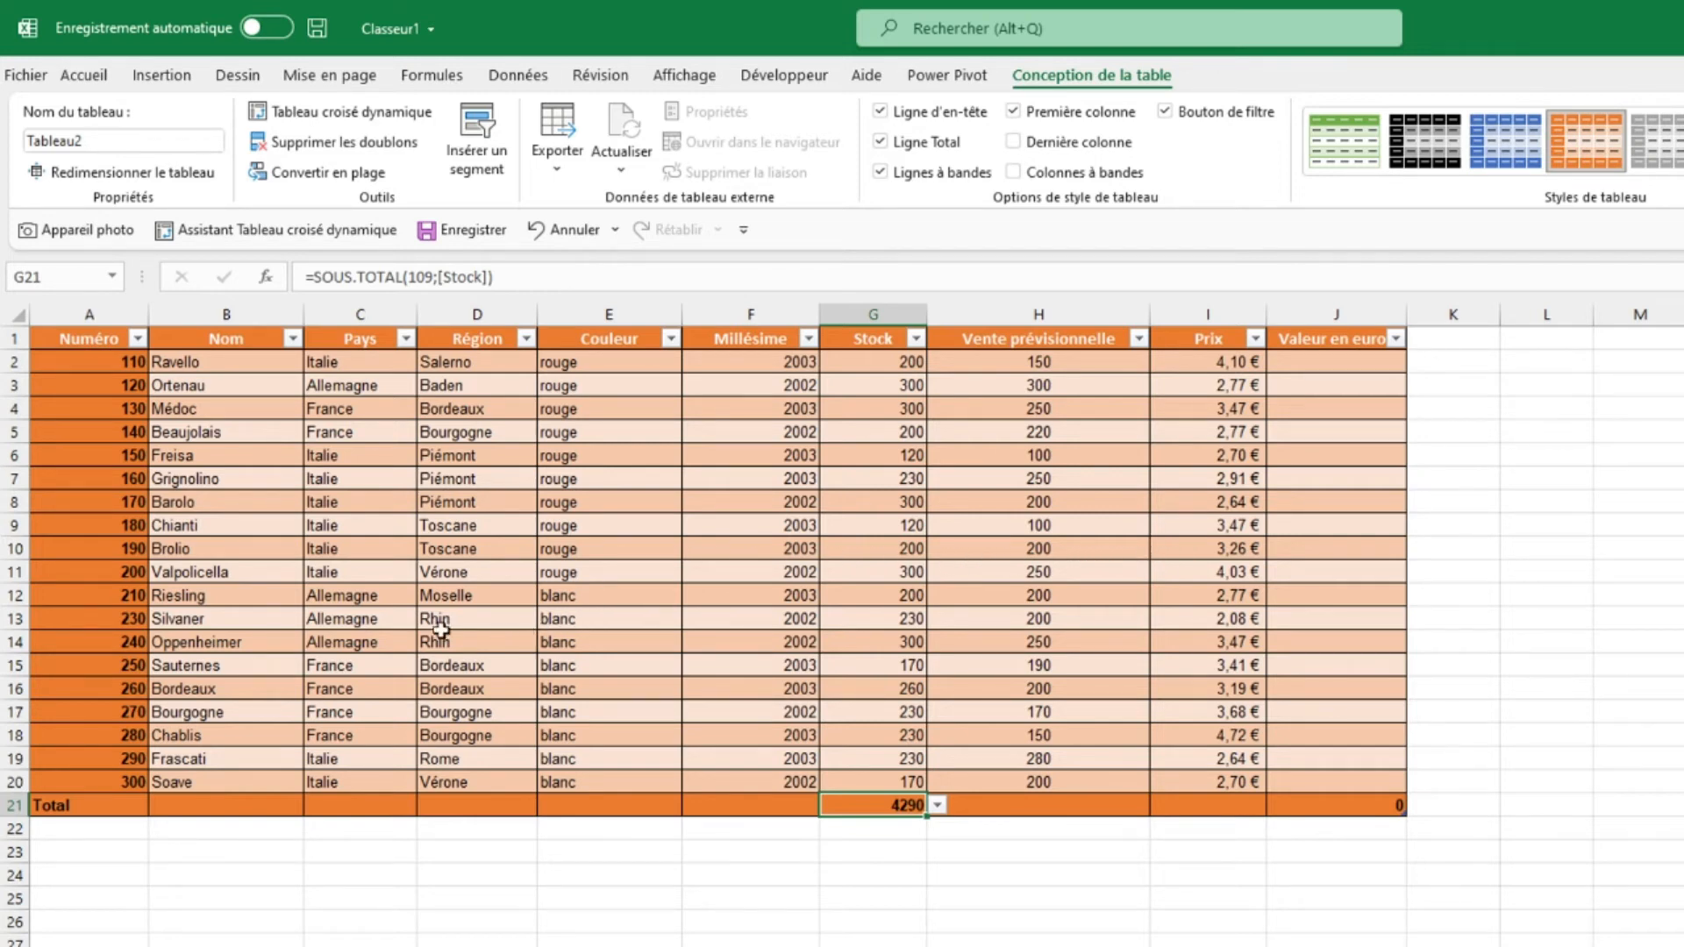
# Filter the Couleur column to show only the rouge wines by excluding blanc
pyautogui.click(671, 340)
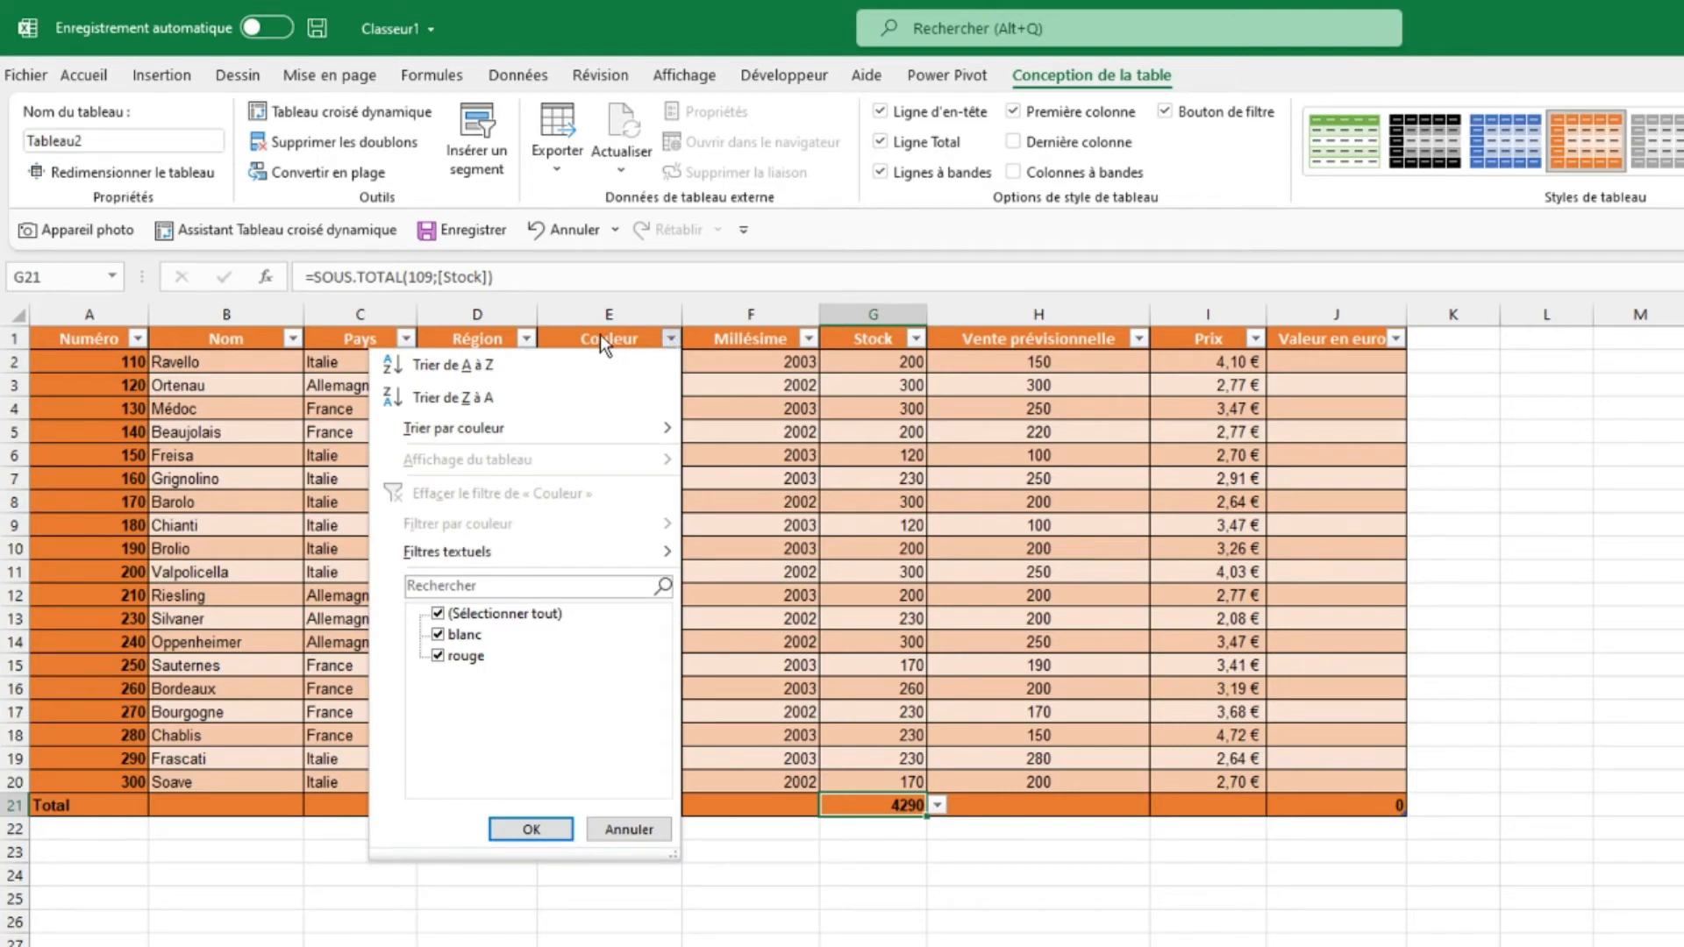
pyautogui.click(438, 634)
pyautogui.click(550, 833)
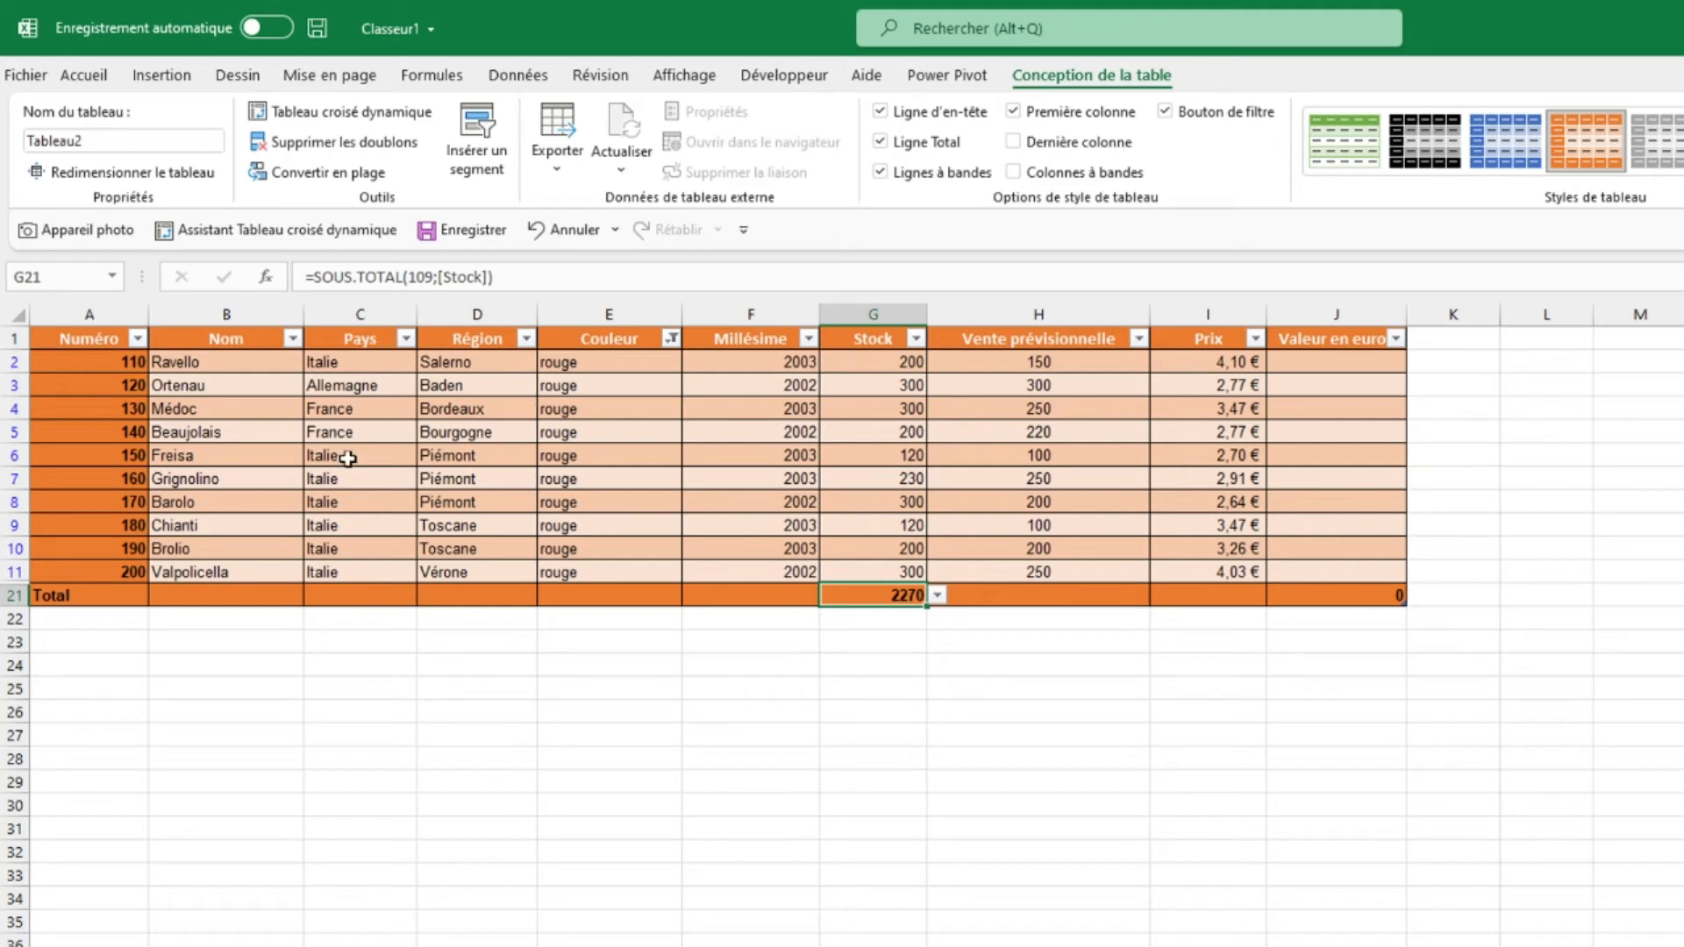
# Filter the table to Italie only in the Pays column and 2003 only in the Millésime column
pyautogui.click(406, 339)
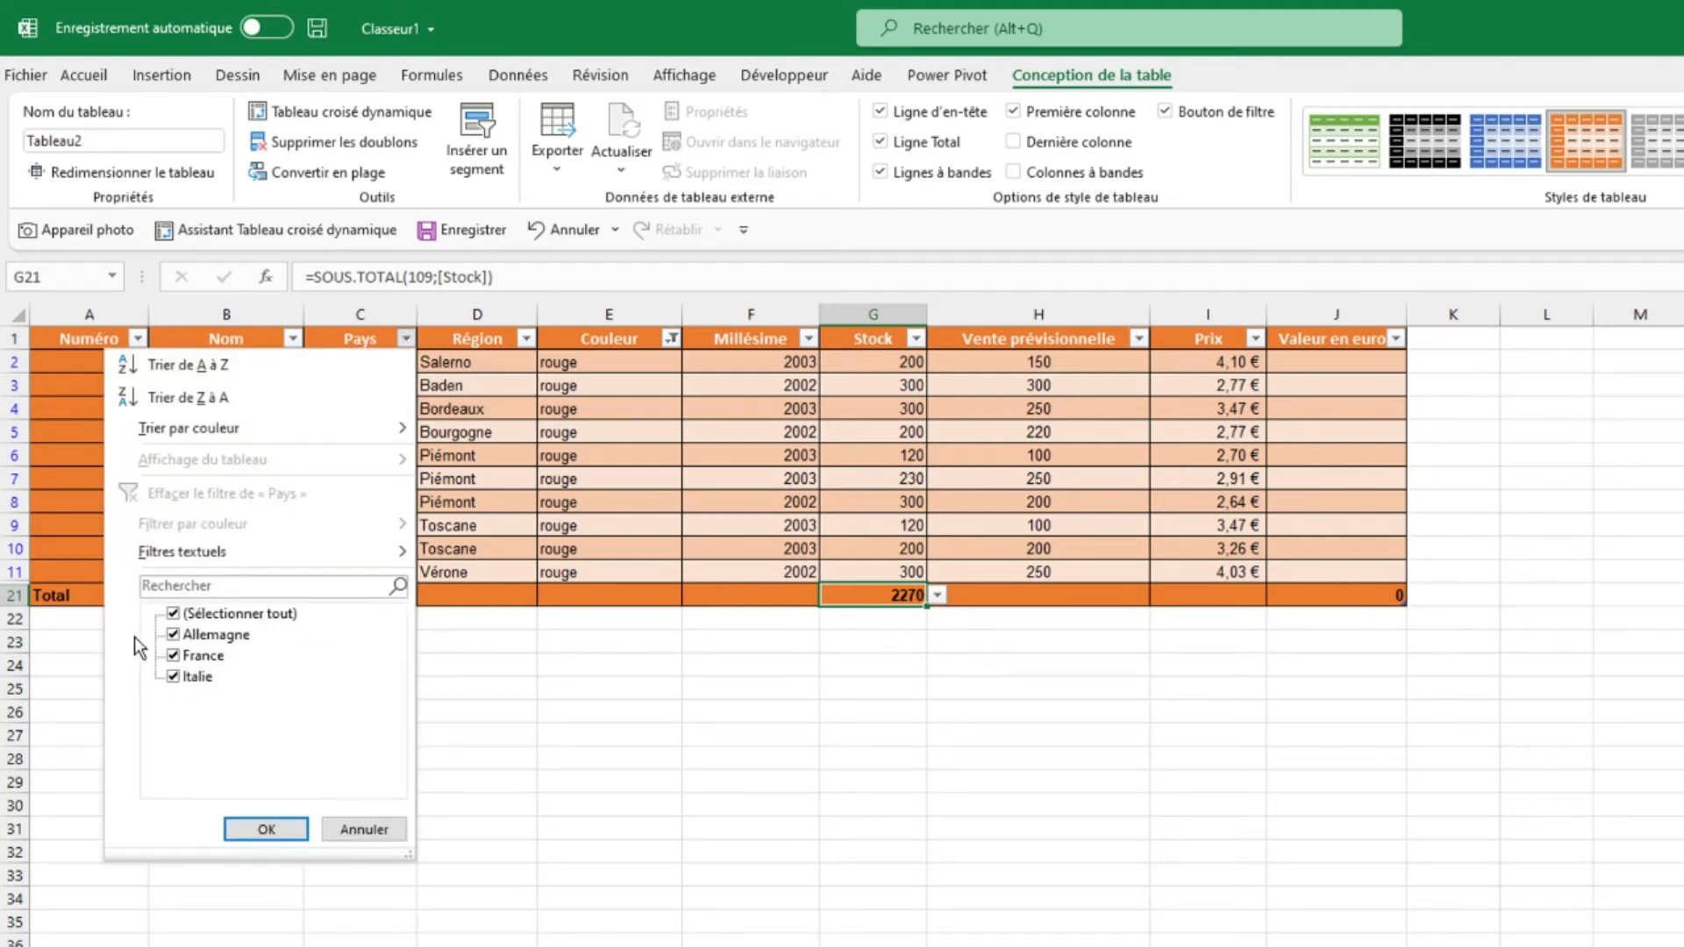
pyautogui.click(174, 634)
pyautogui.click(274, 830)
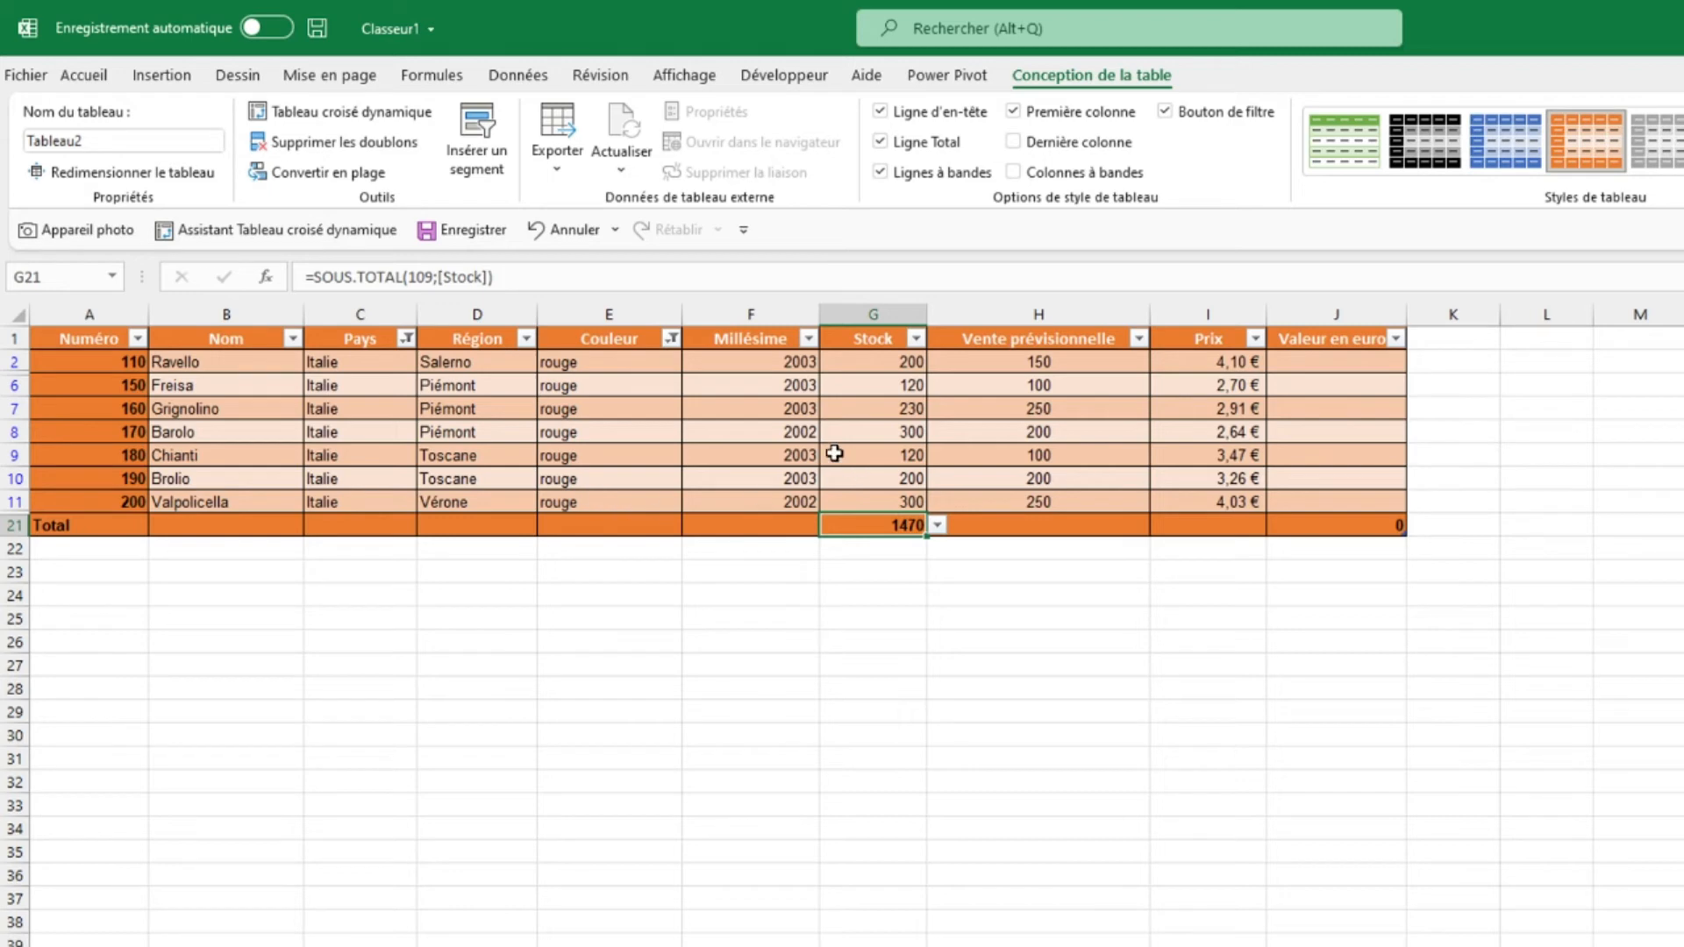
pyautogui.click(808, 339)
pyautogui.click(575, 634)
pyautogui.click(662, 829)
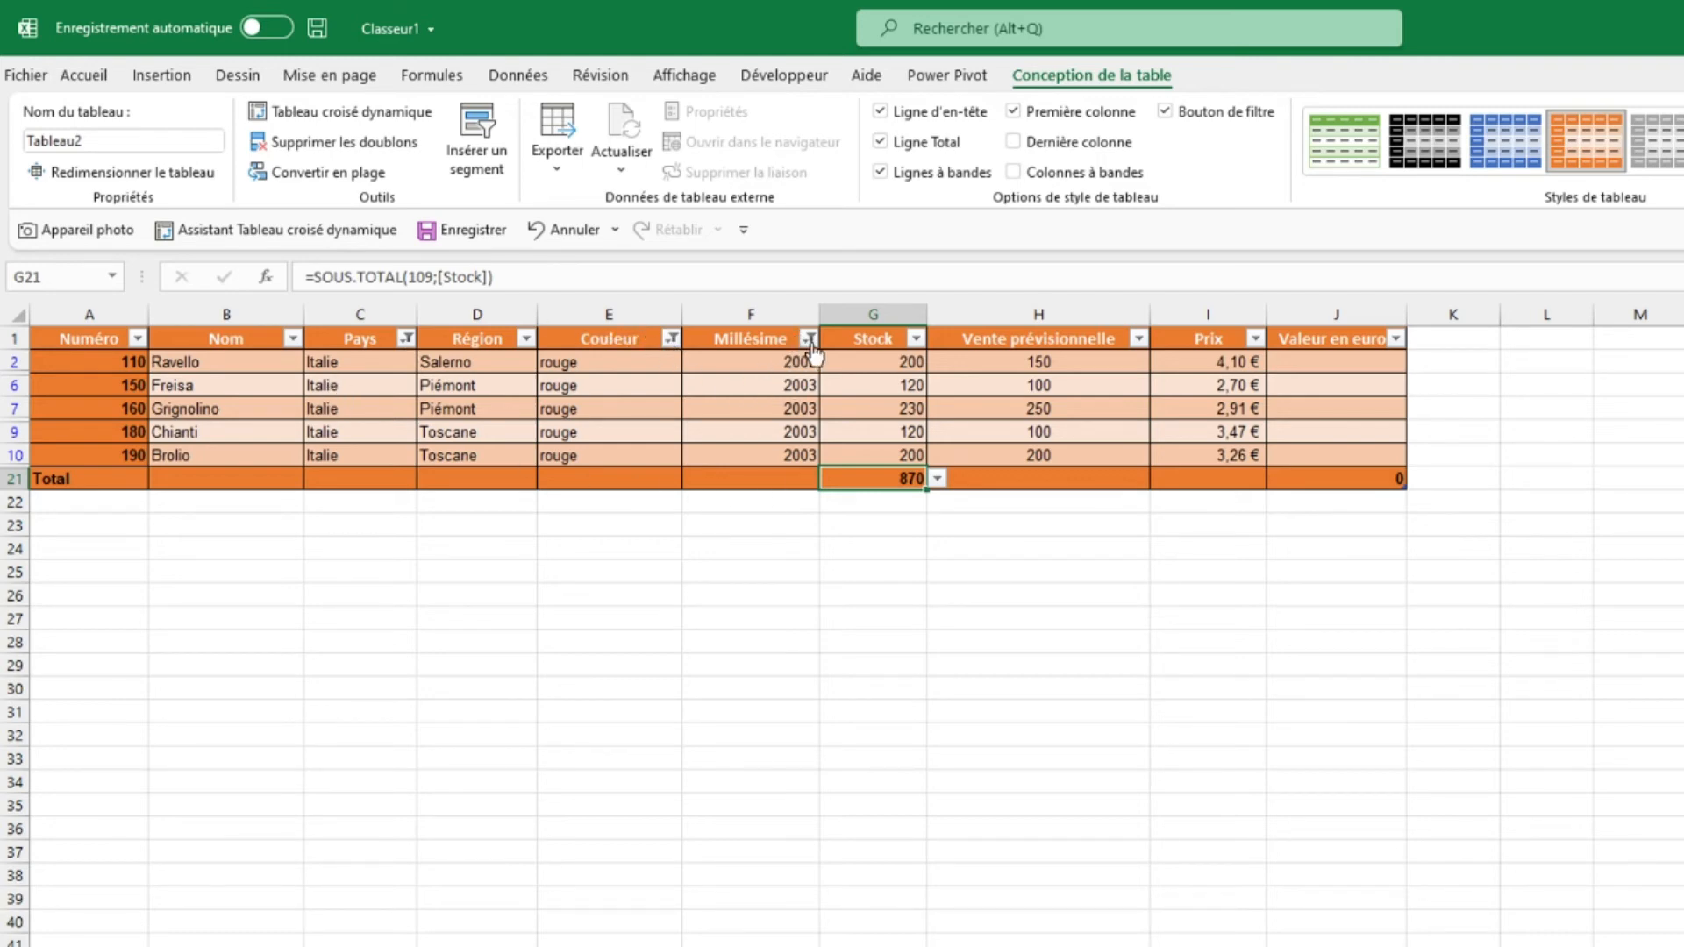
# Remove the filters from the Couleur and Pays columns by selecting all their values again
pyautogui.click(672, 340)
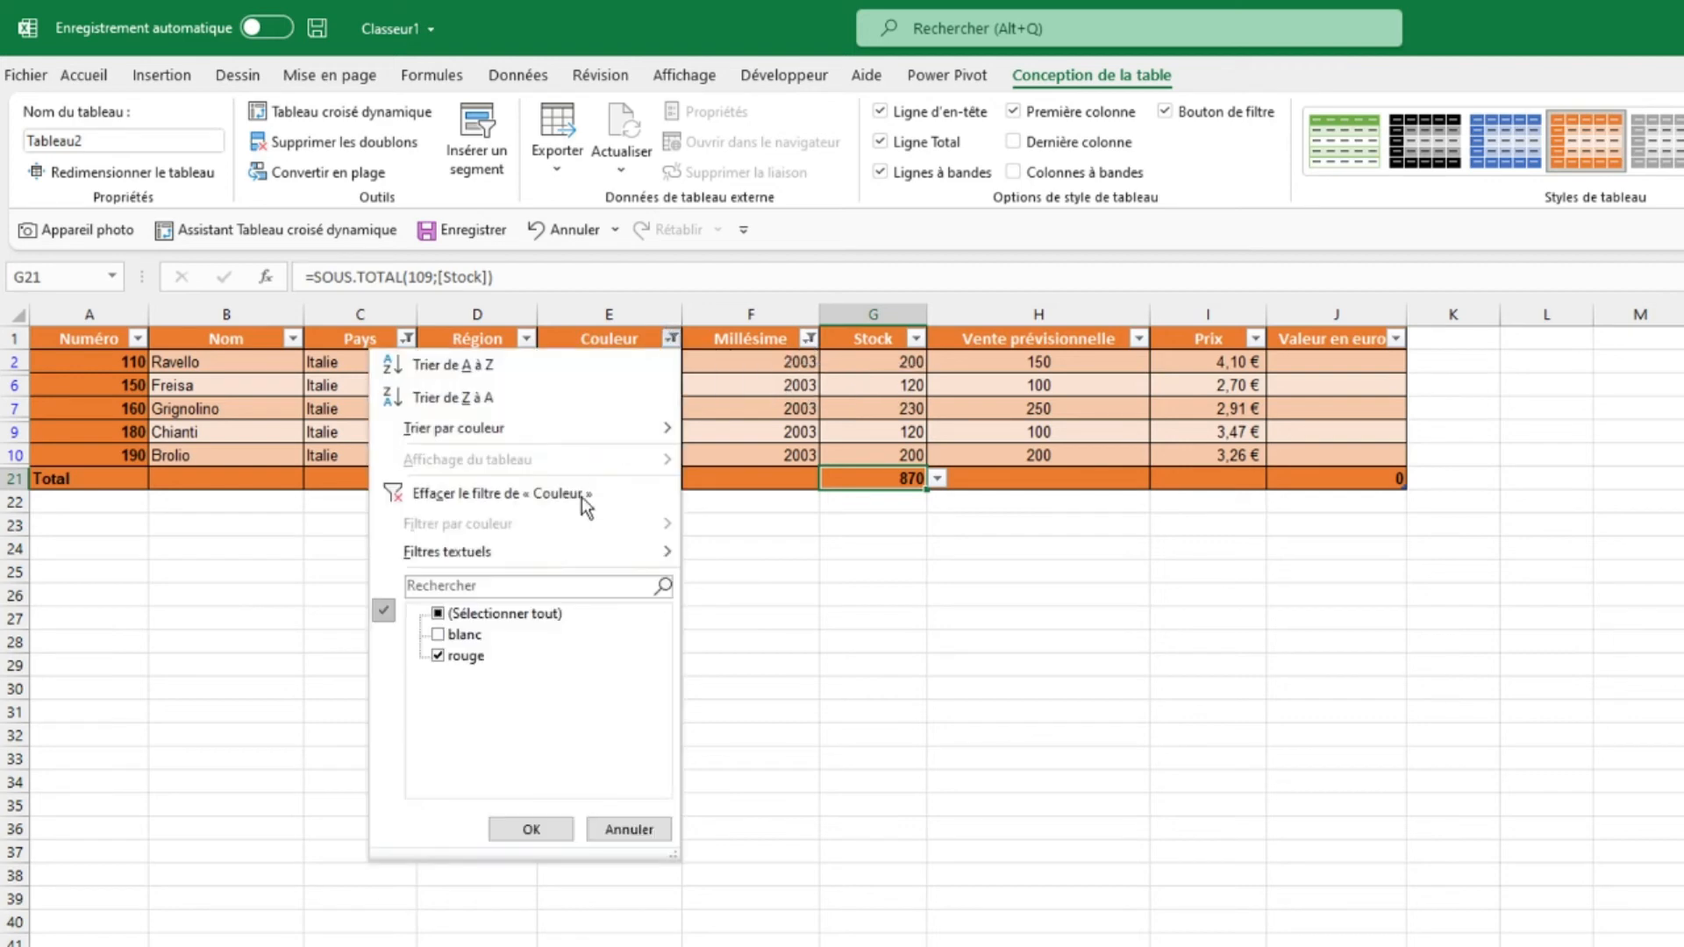
pyautogui.click(437, 614)
pyautogui.click(531, 829)
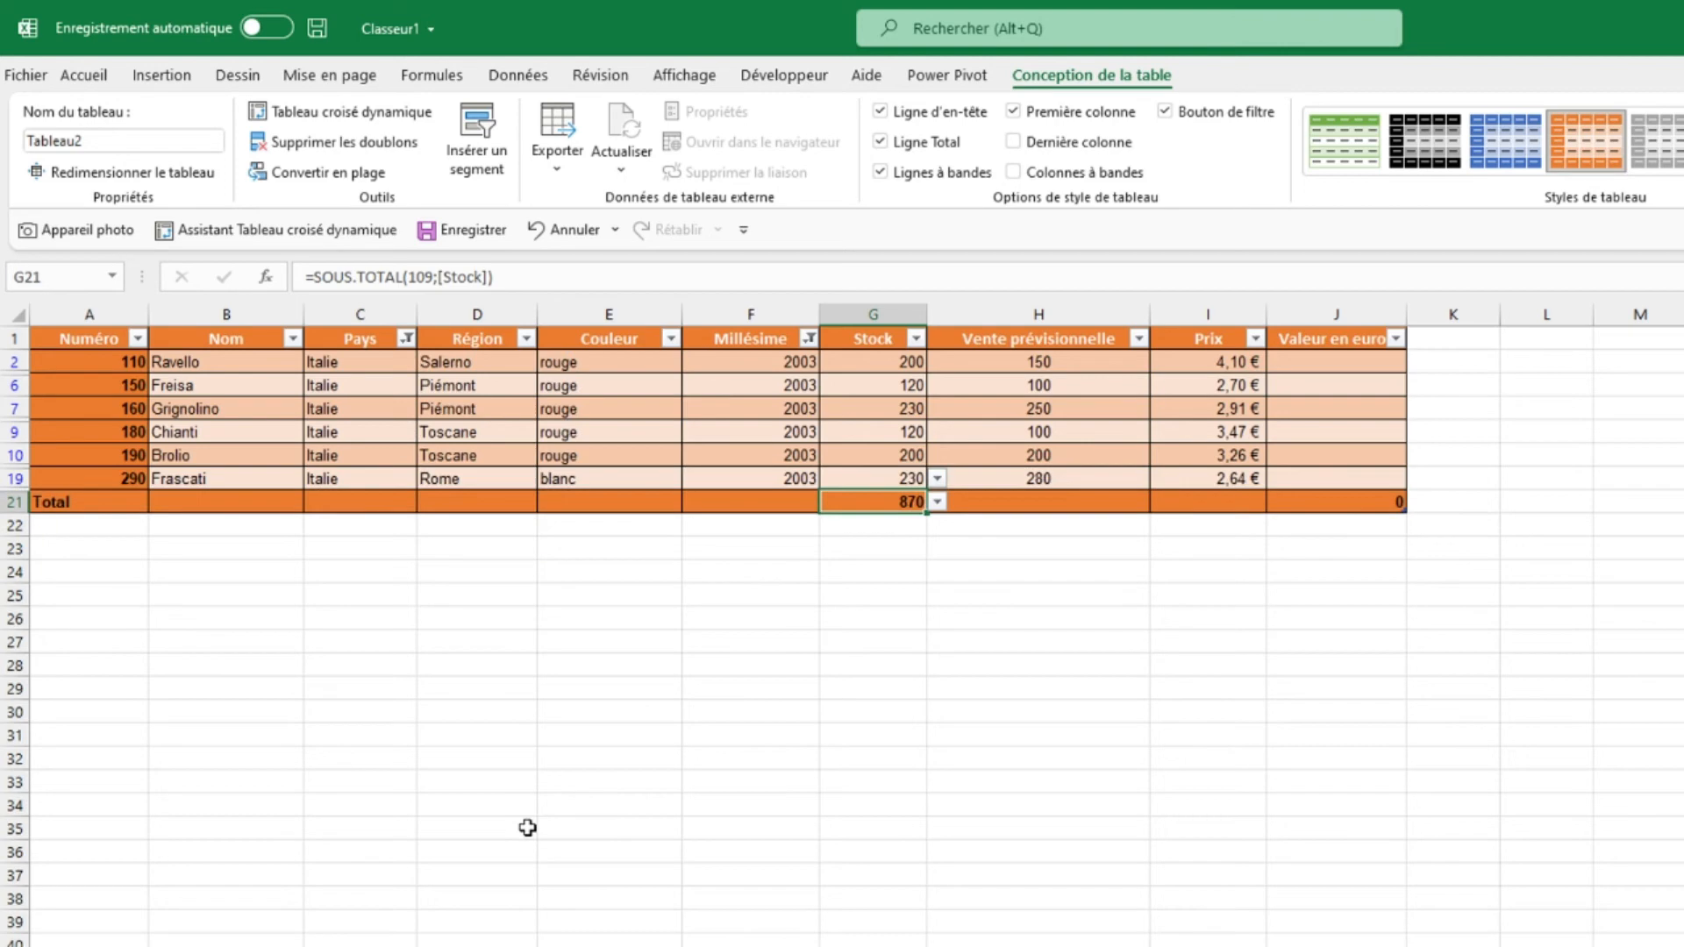
pyautogui.click(409, 339)
pyautogui.click(240, 618)
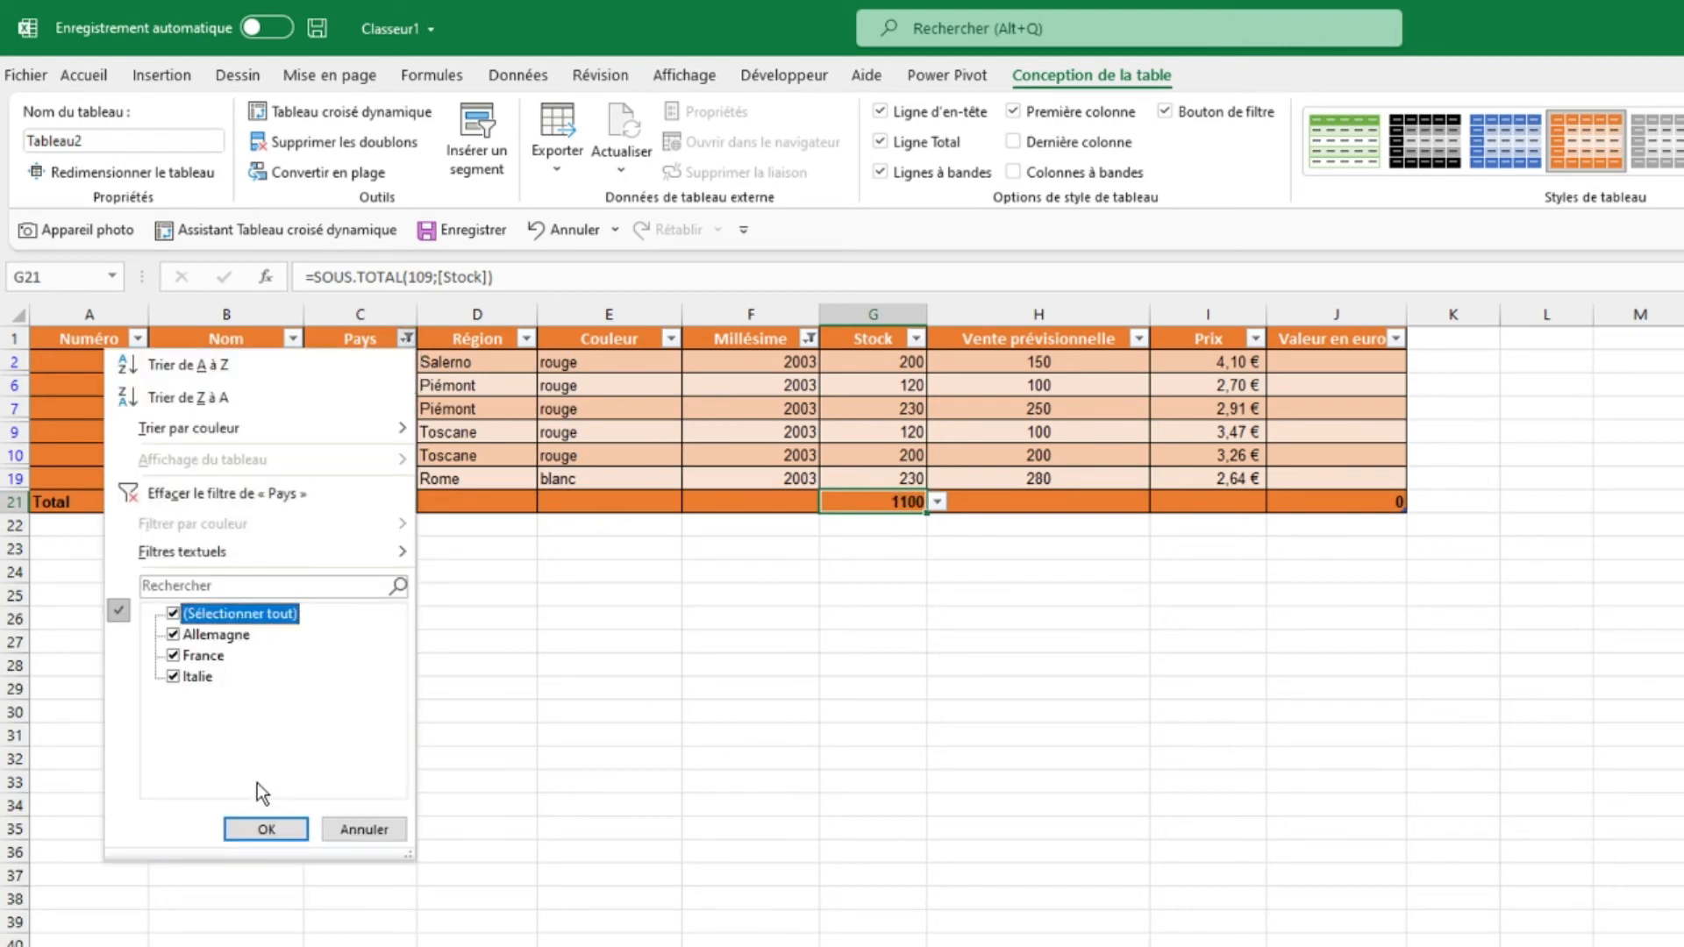
pyautogui.click(255, 828)
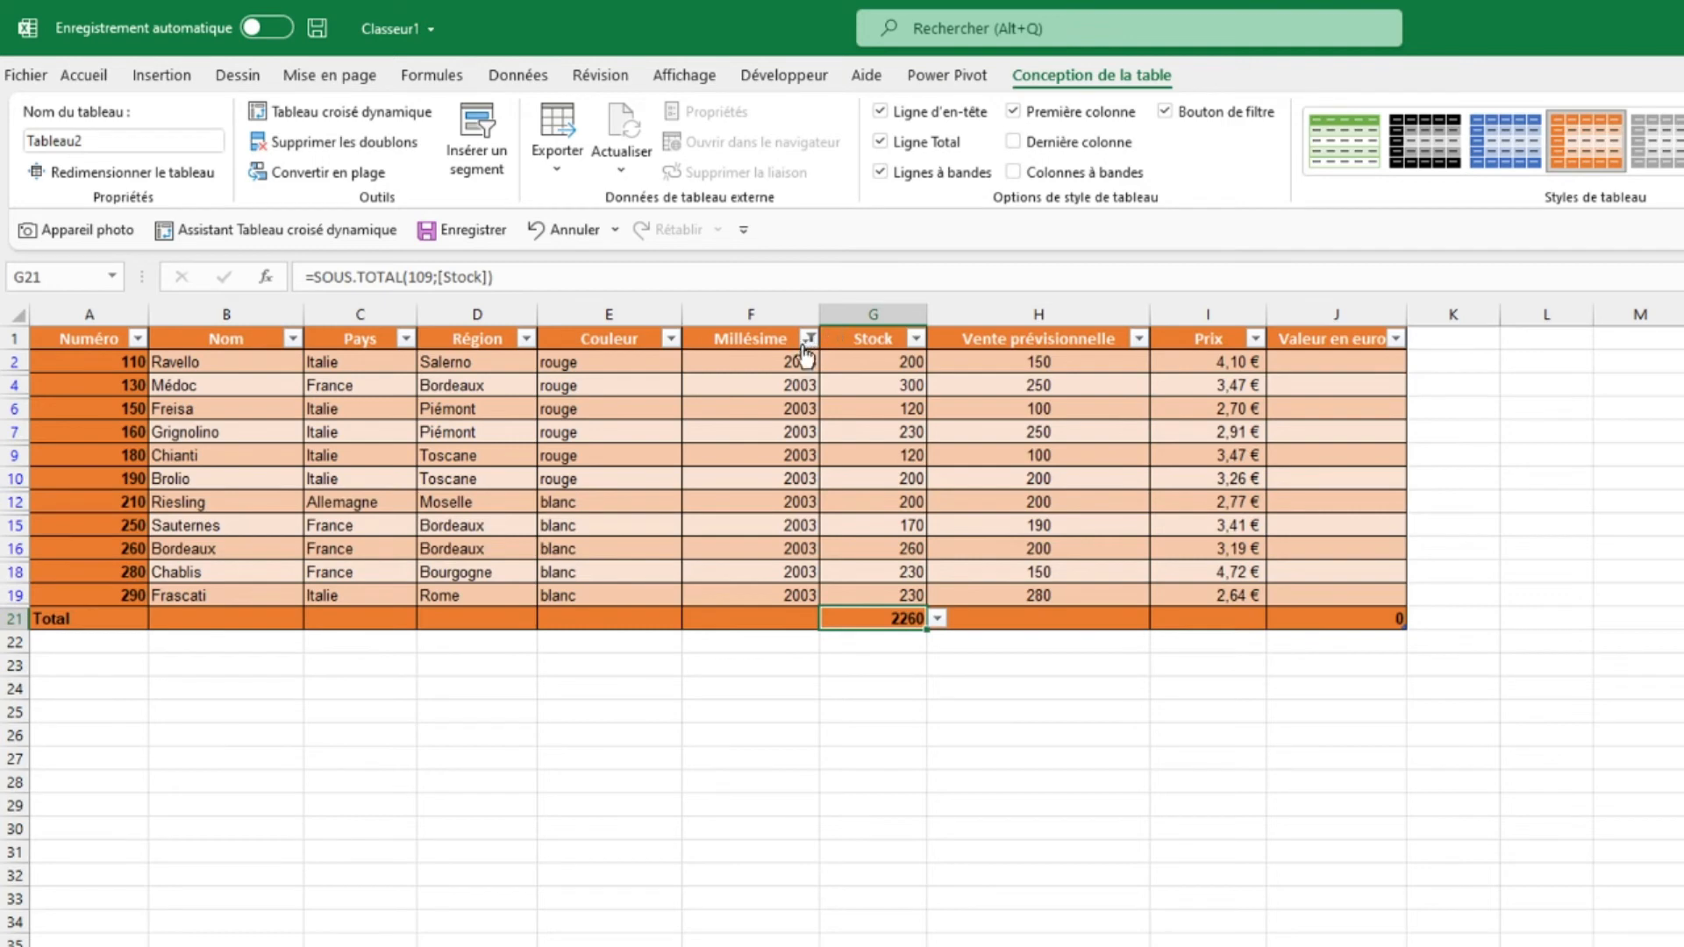
# Show all vintages again in the Millésime column, and sort the table by Nom from A to Z
pyautogui.click(808, 339)
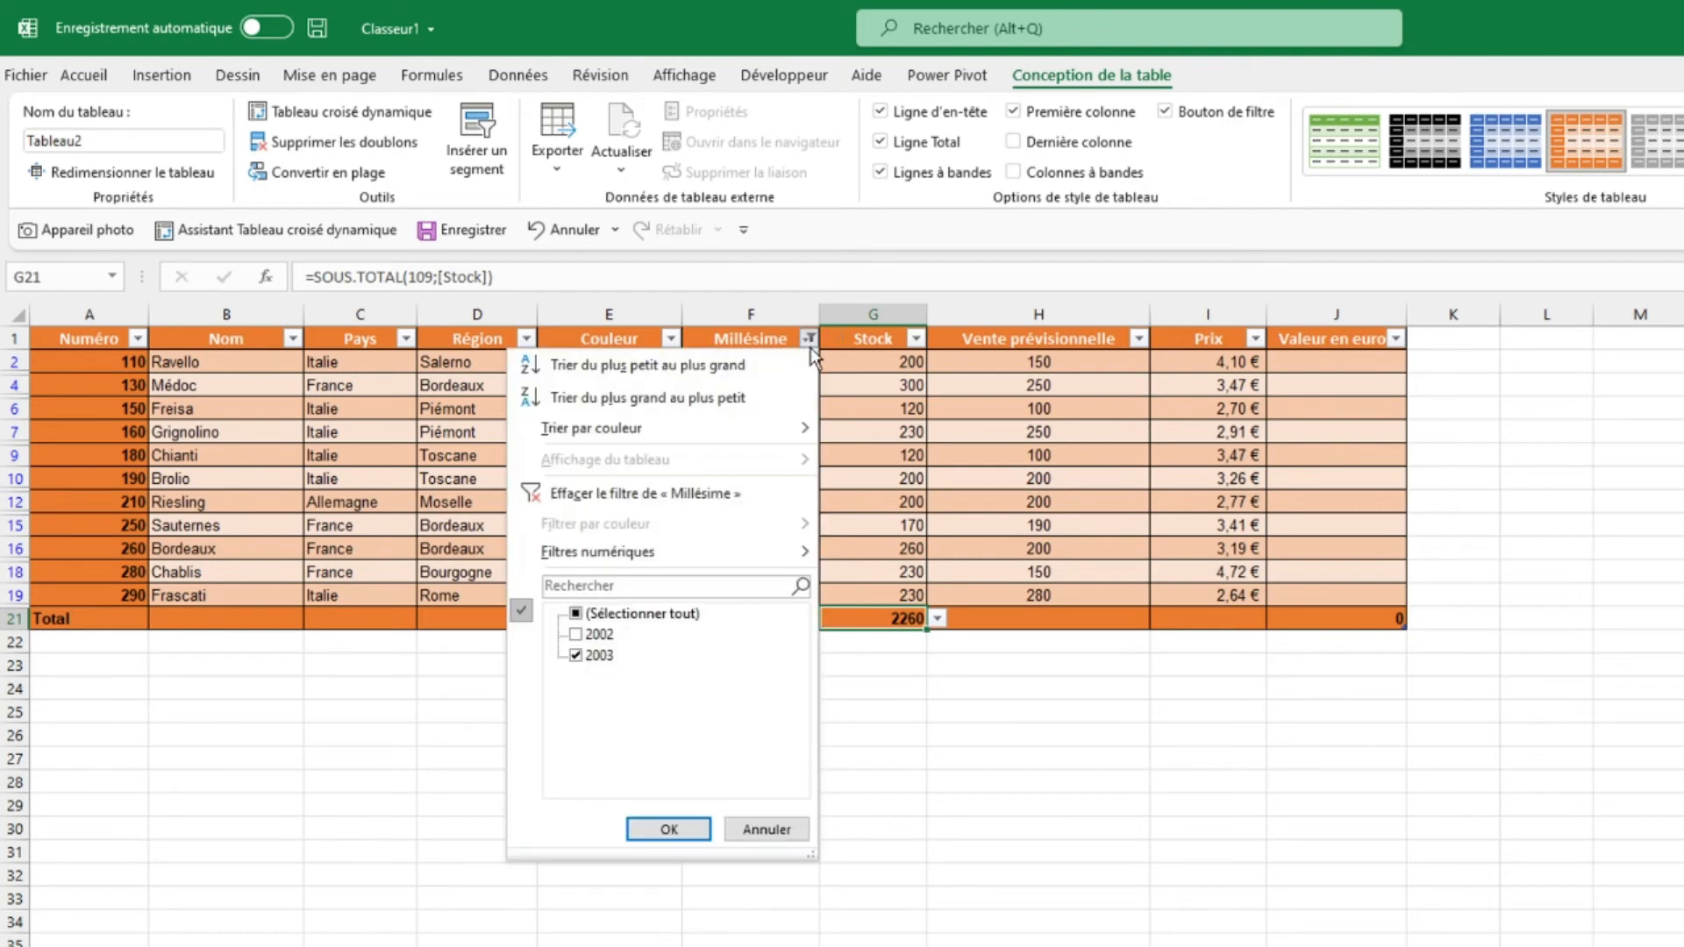
pyautogui.click(577, 614)
pyautogui.click(669, 829)
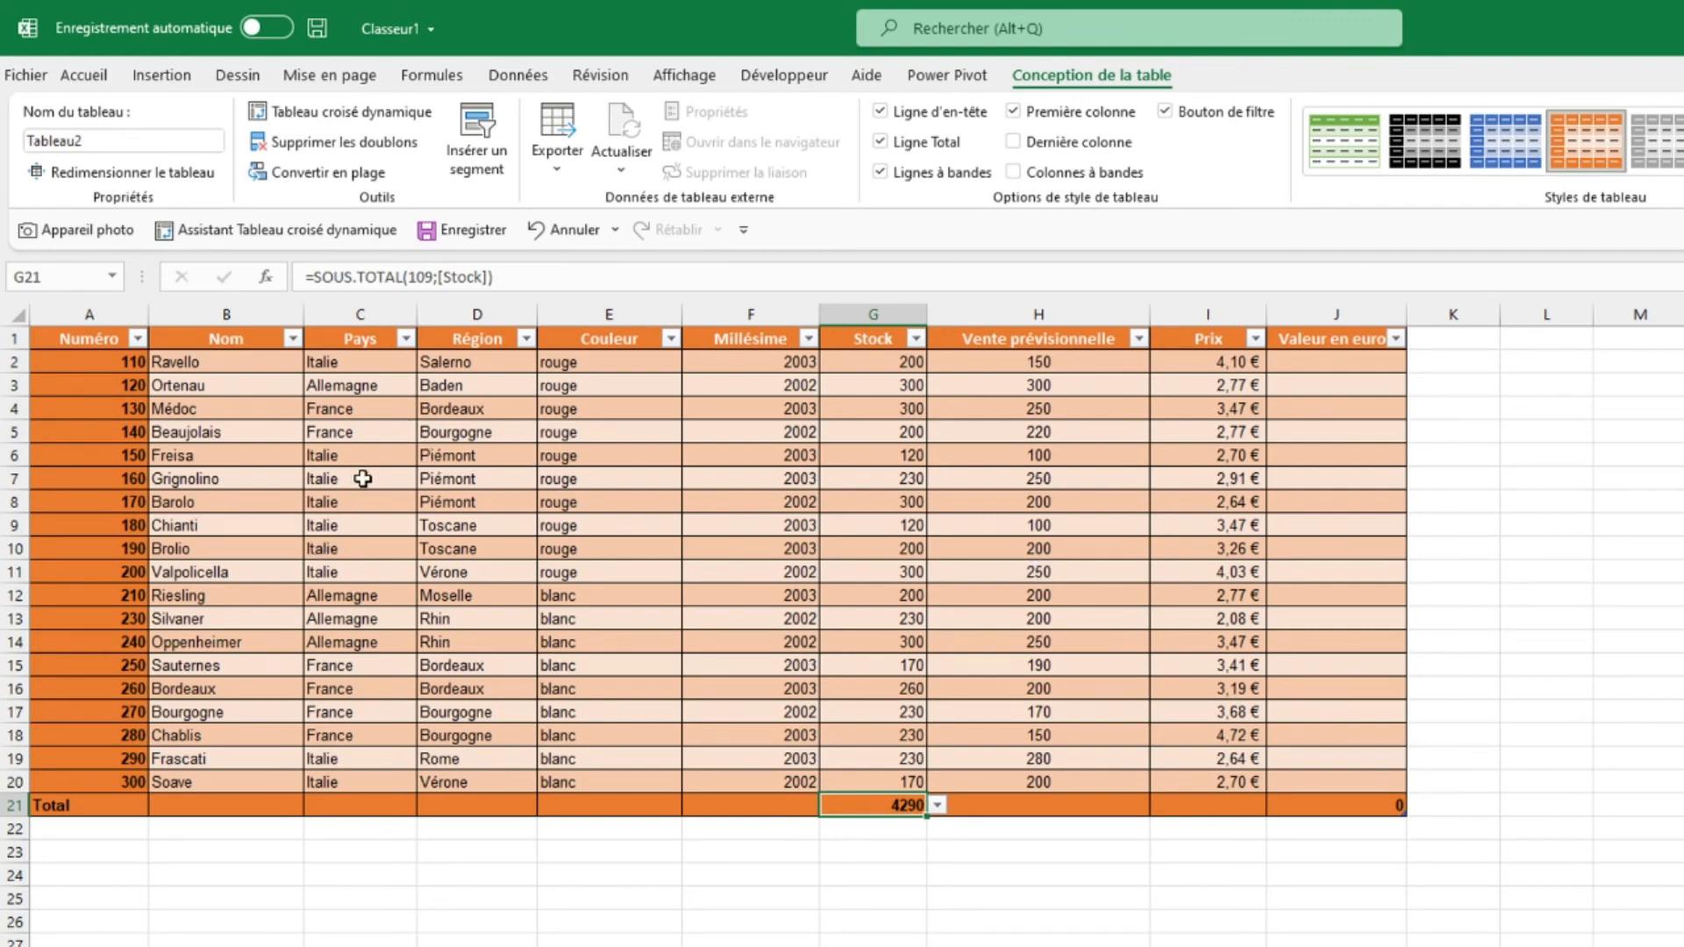
pyautogui.click(292, 339)
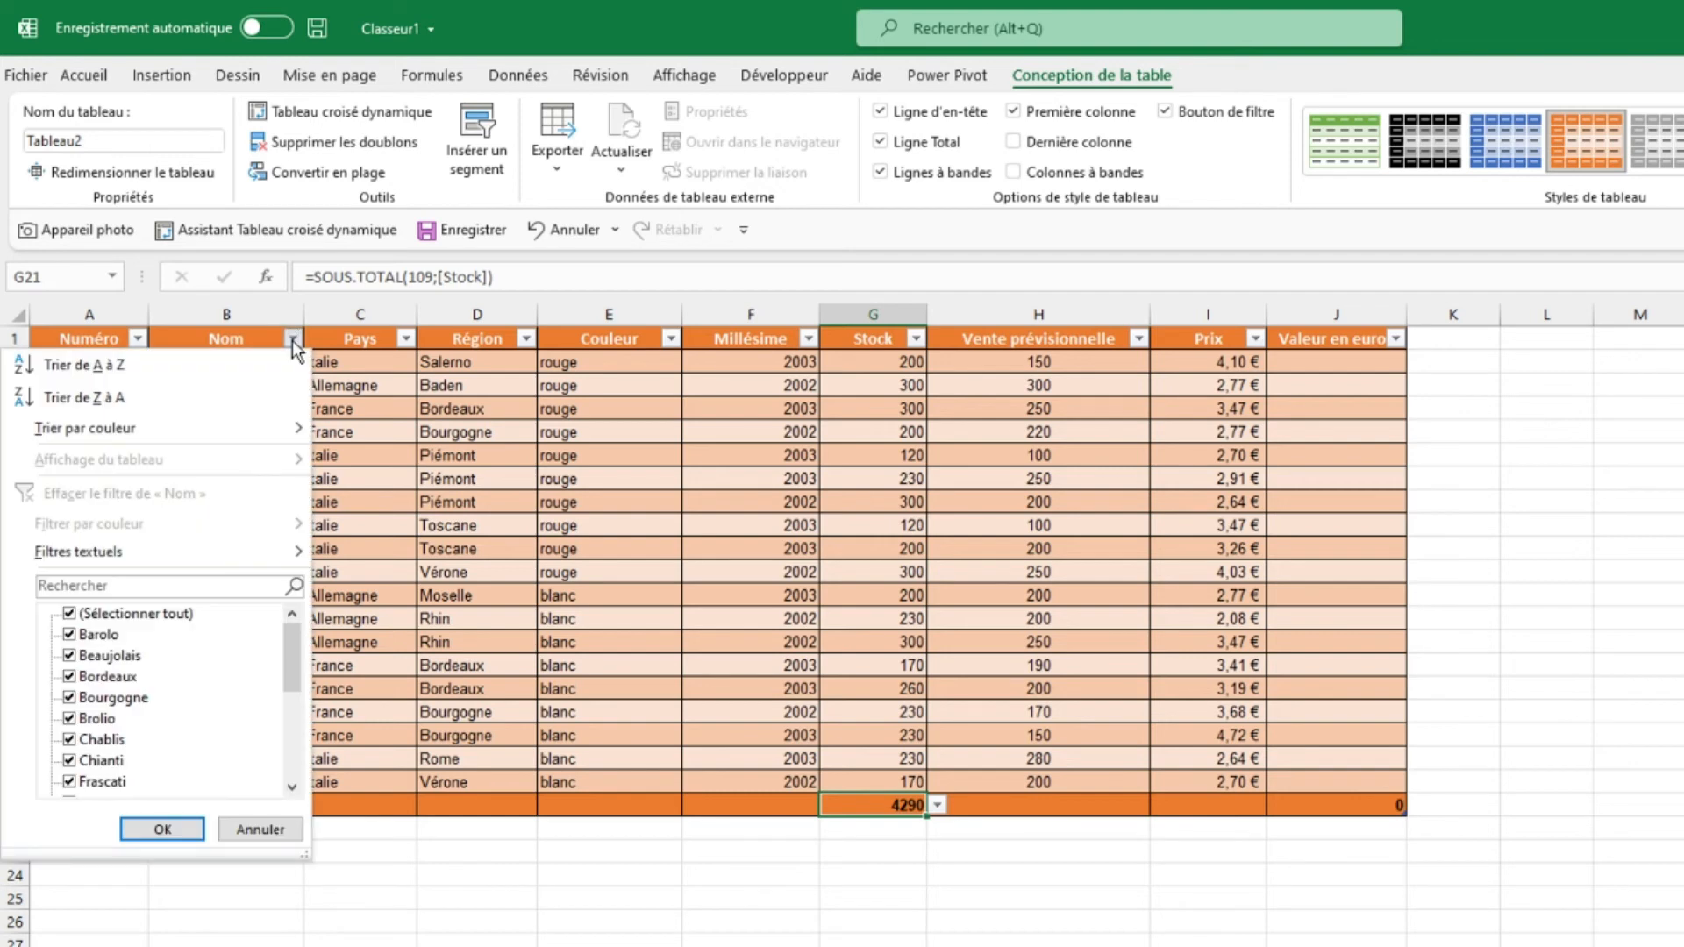
pyautogui.click(179, 372)
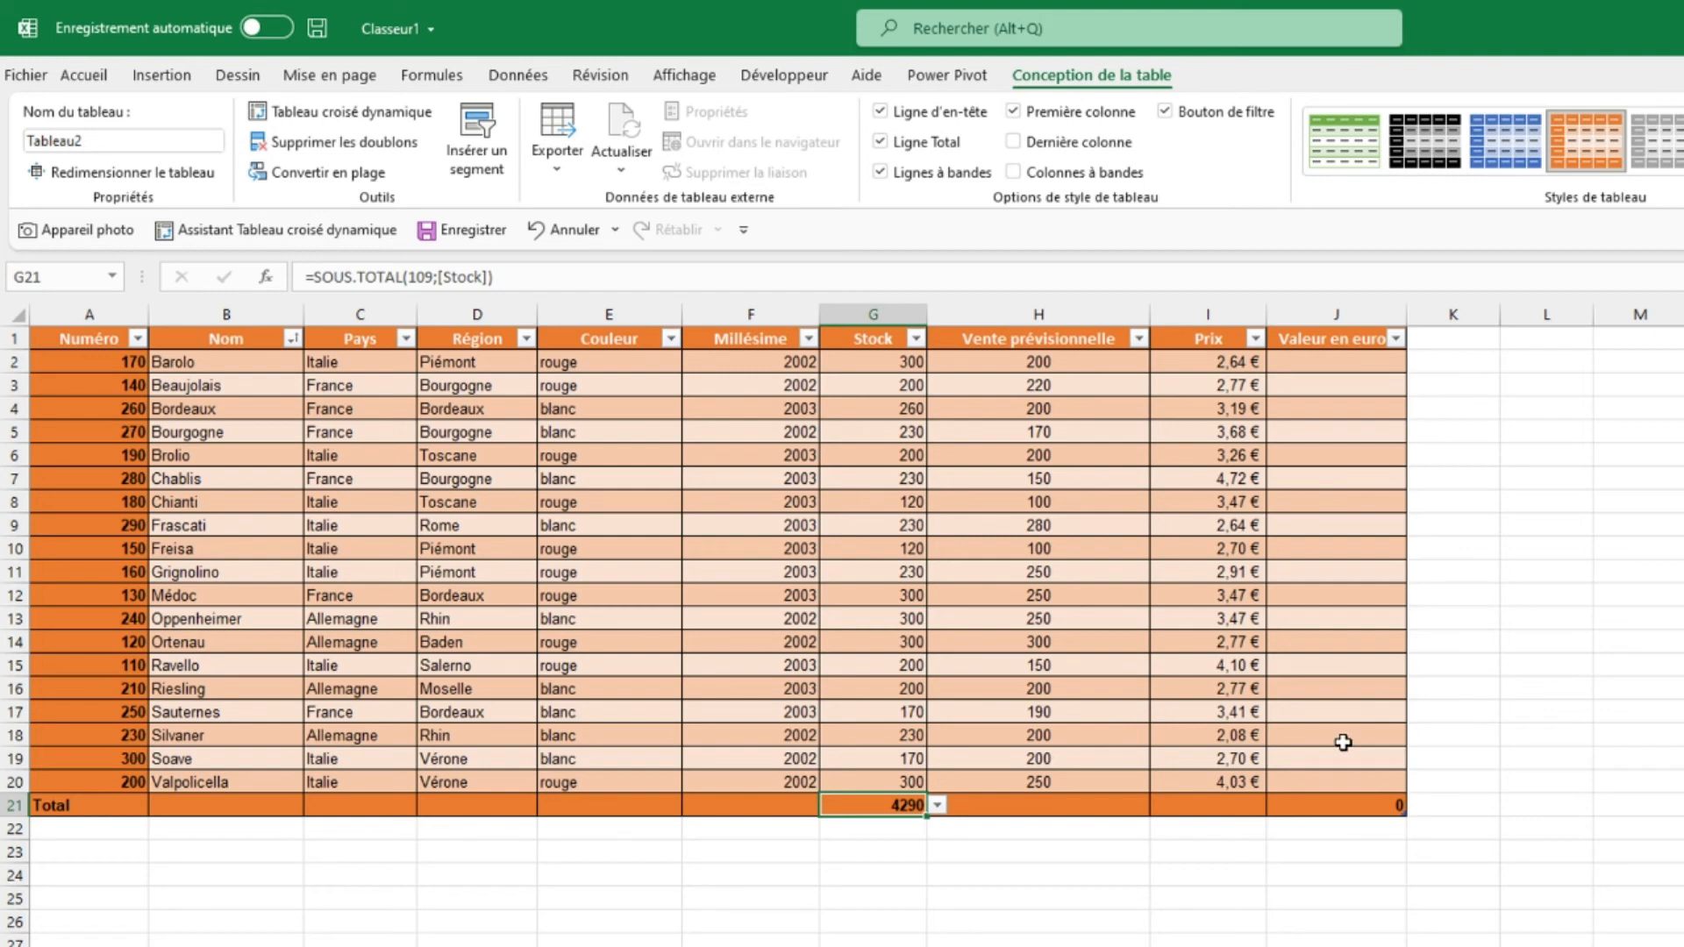
pyautogui.click(1346, 367)
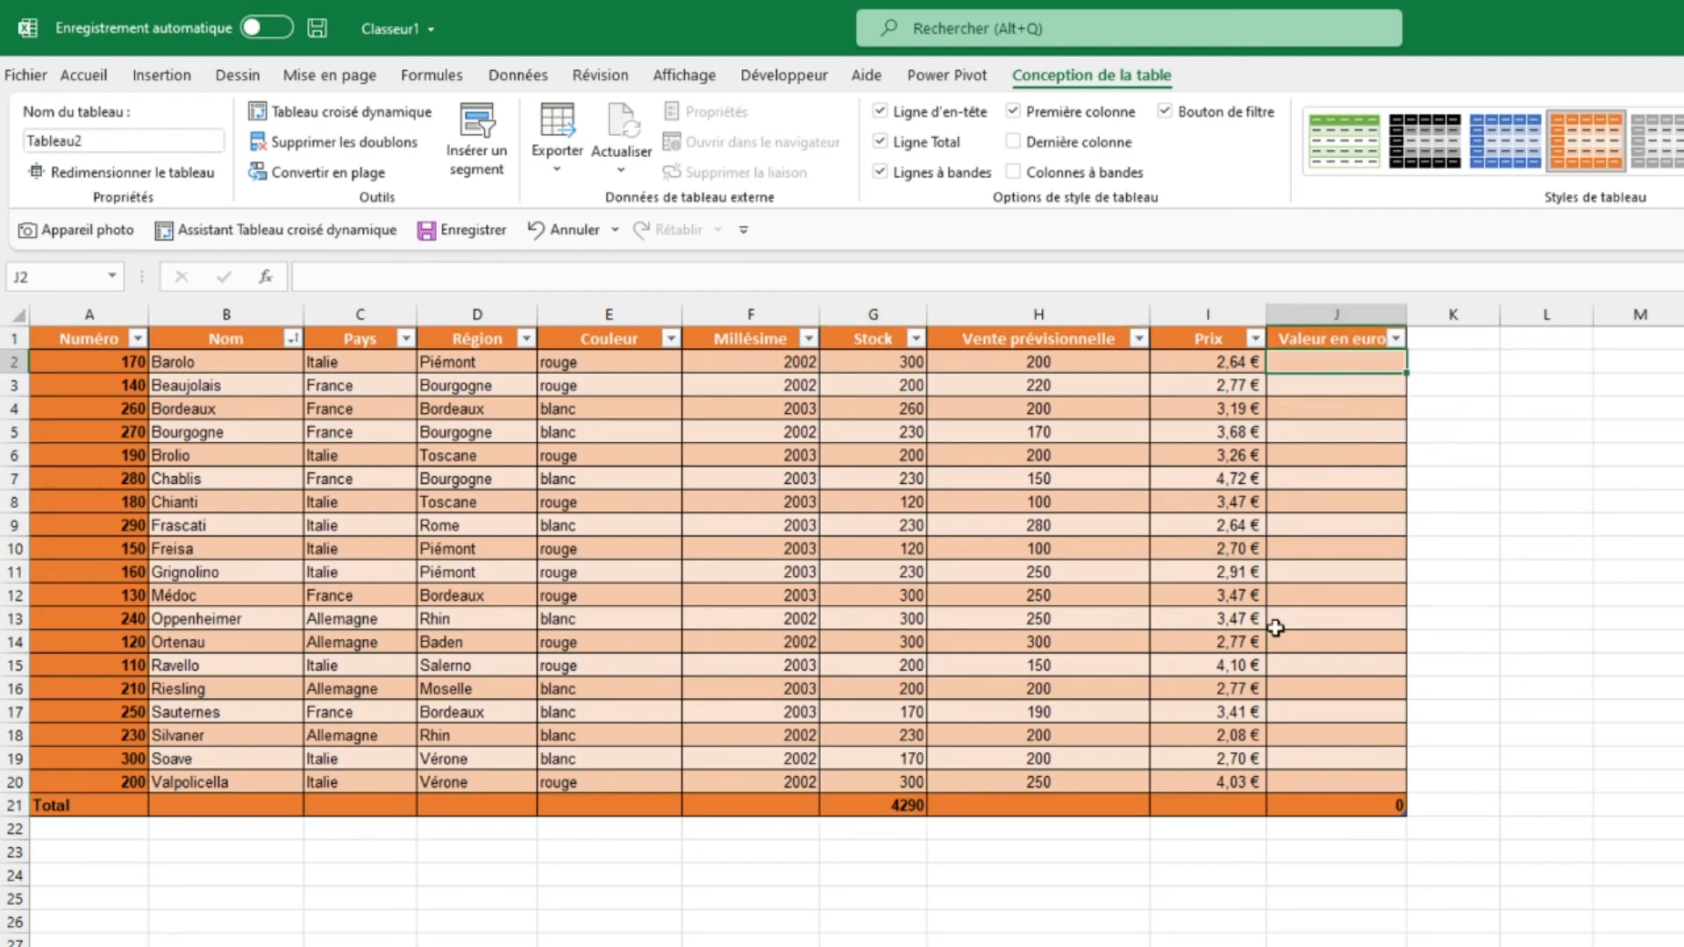
pyautogui.write('=')
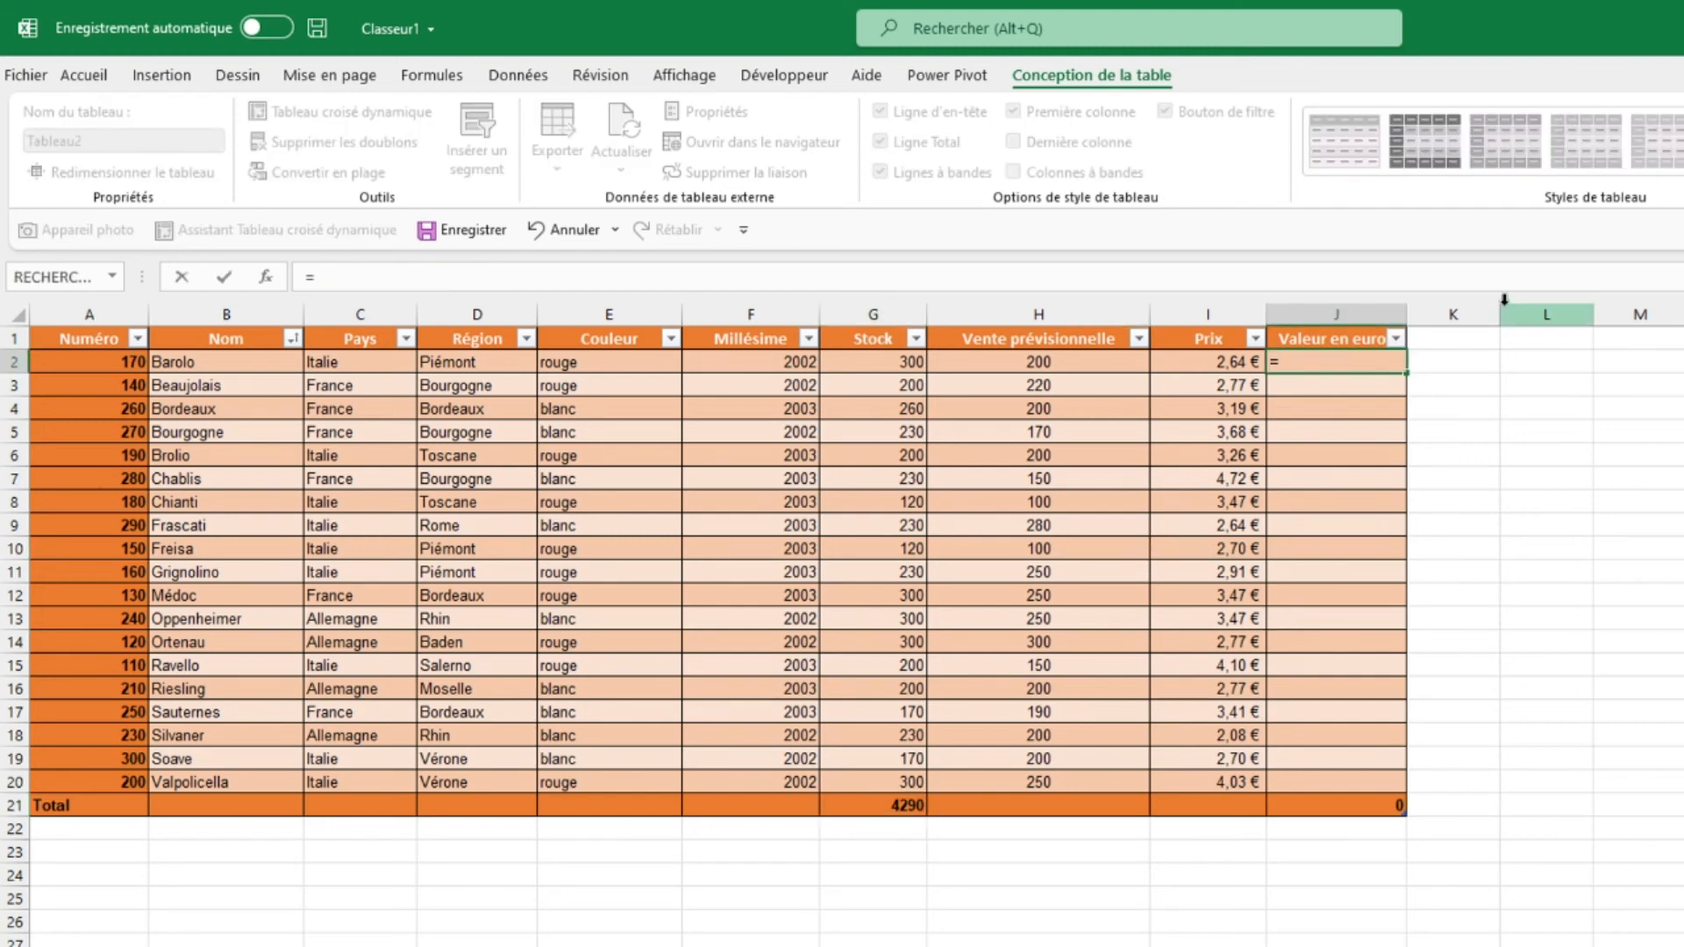
pyautogui.click(1187, 364)
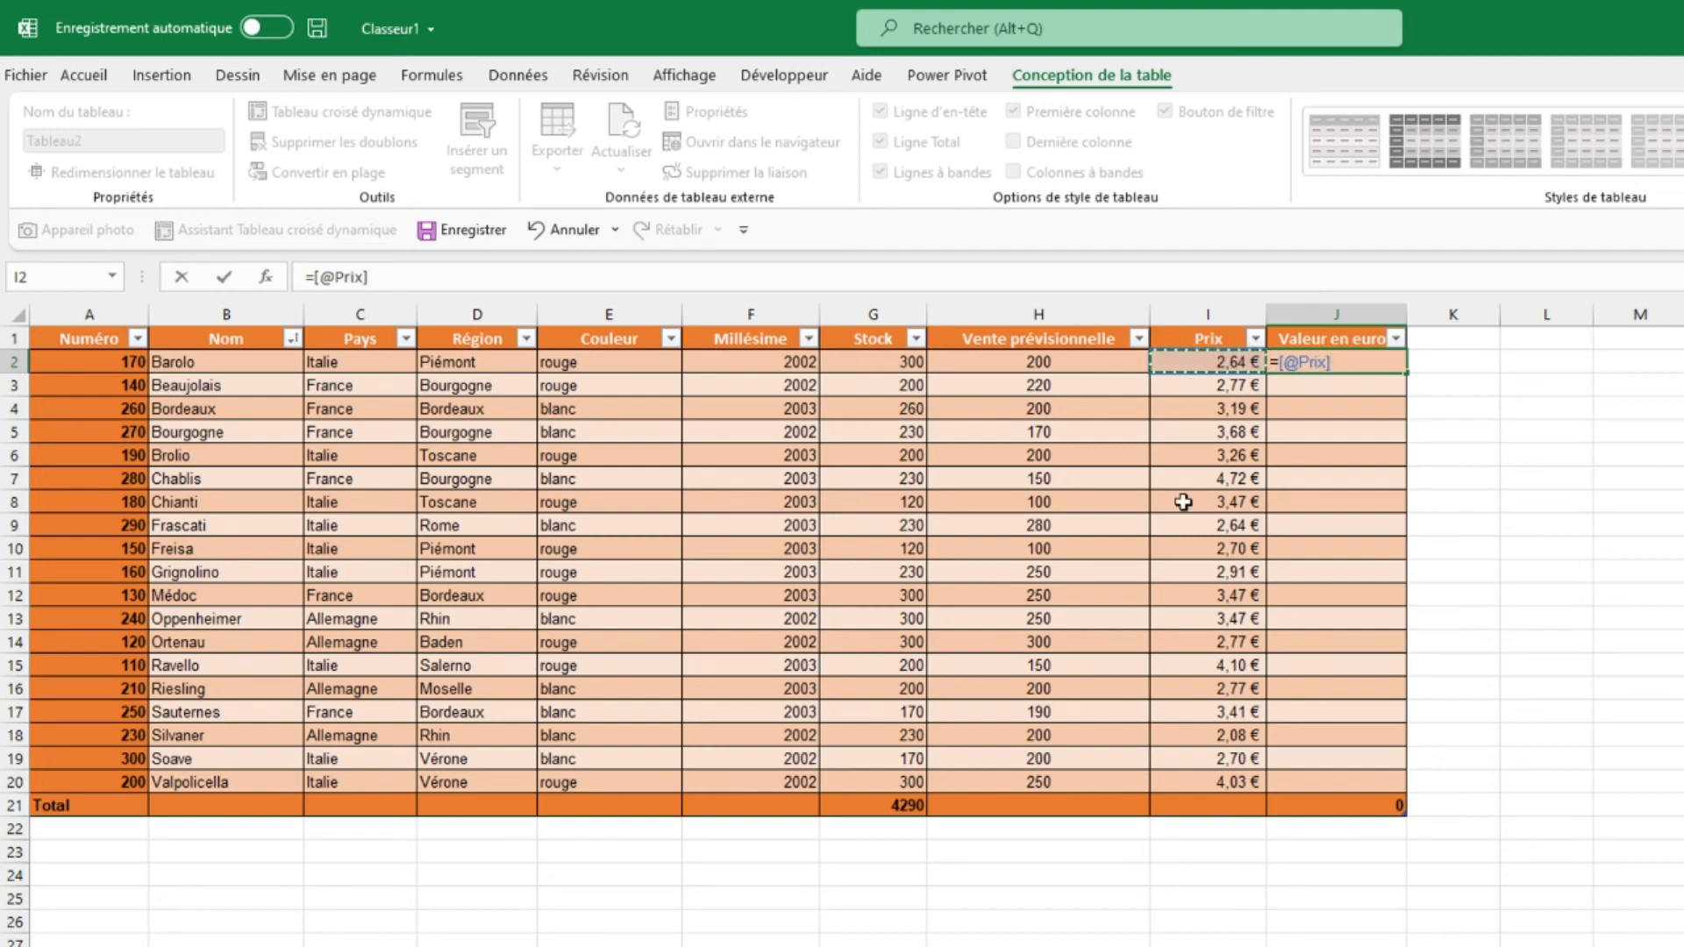
pyautogui.write('*')
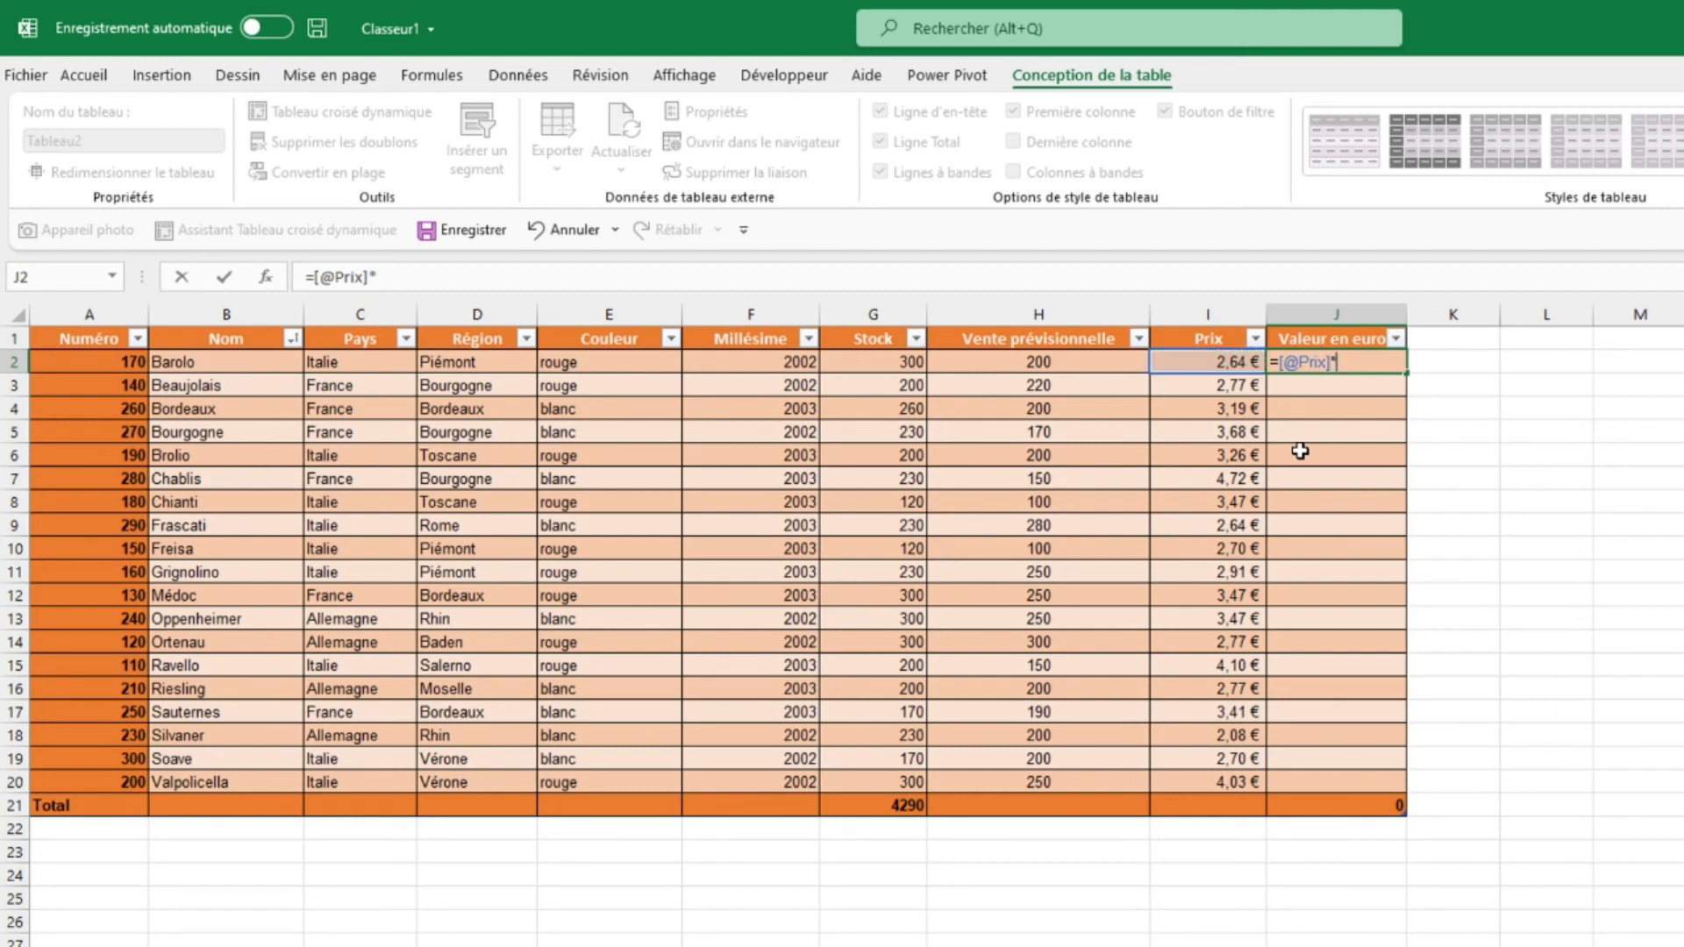
pyautogui.click(891, 364)
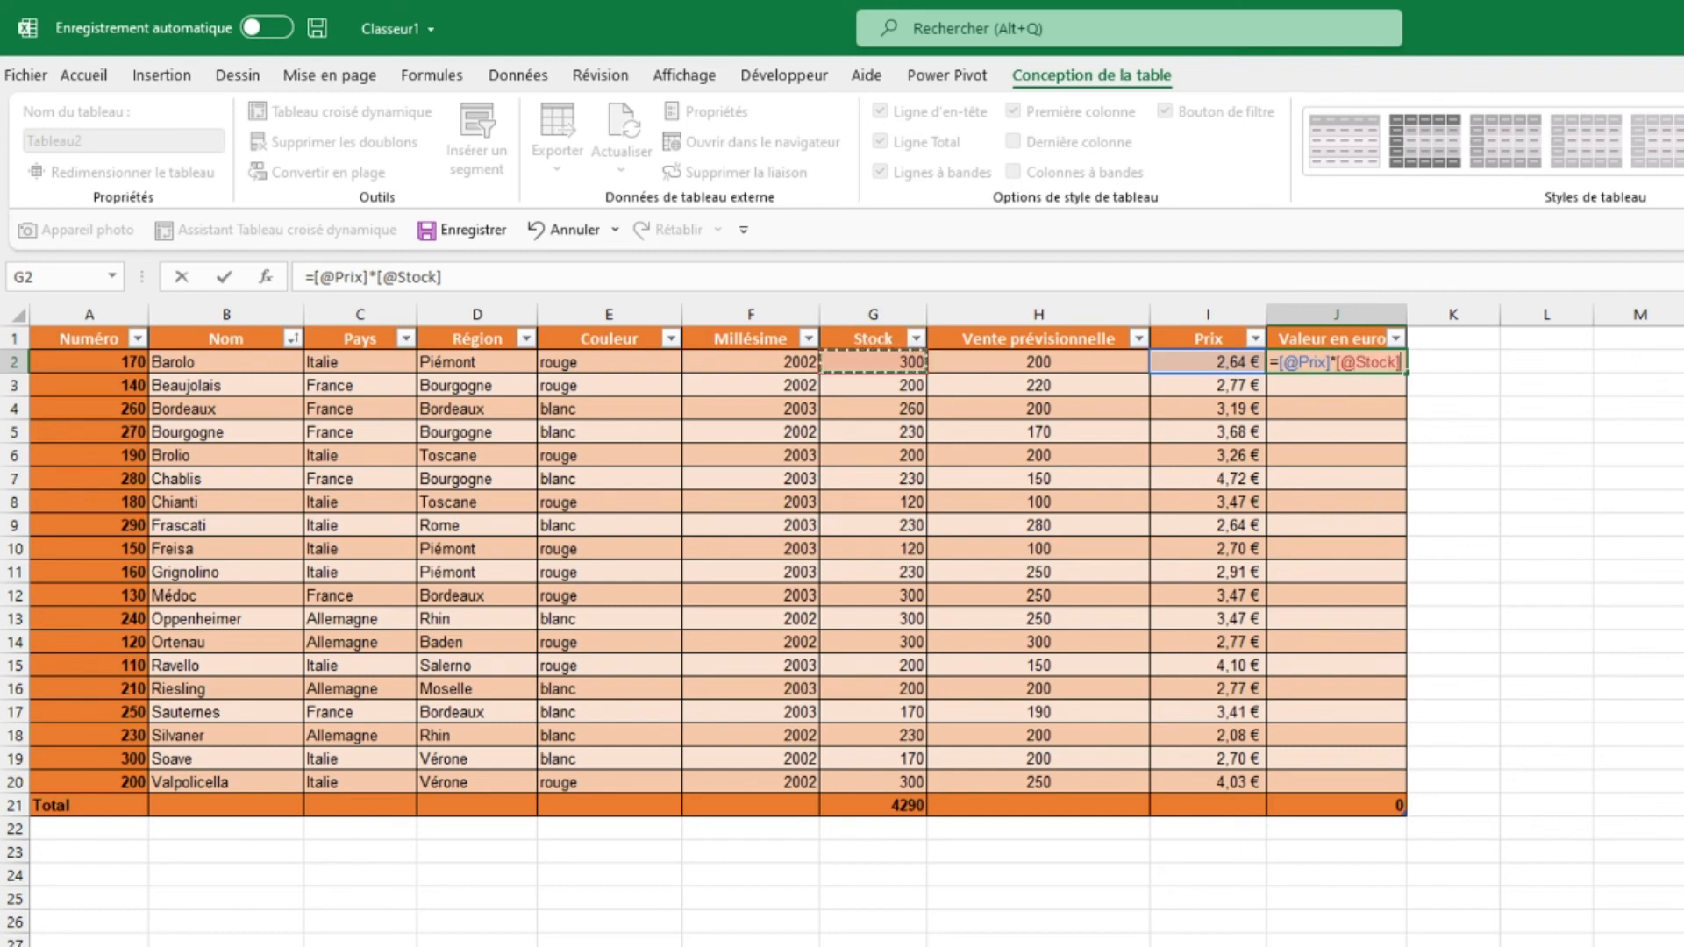
pyautogui.press('Return')
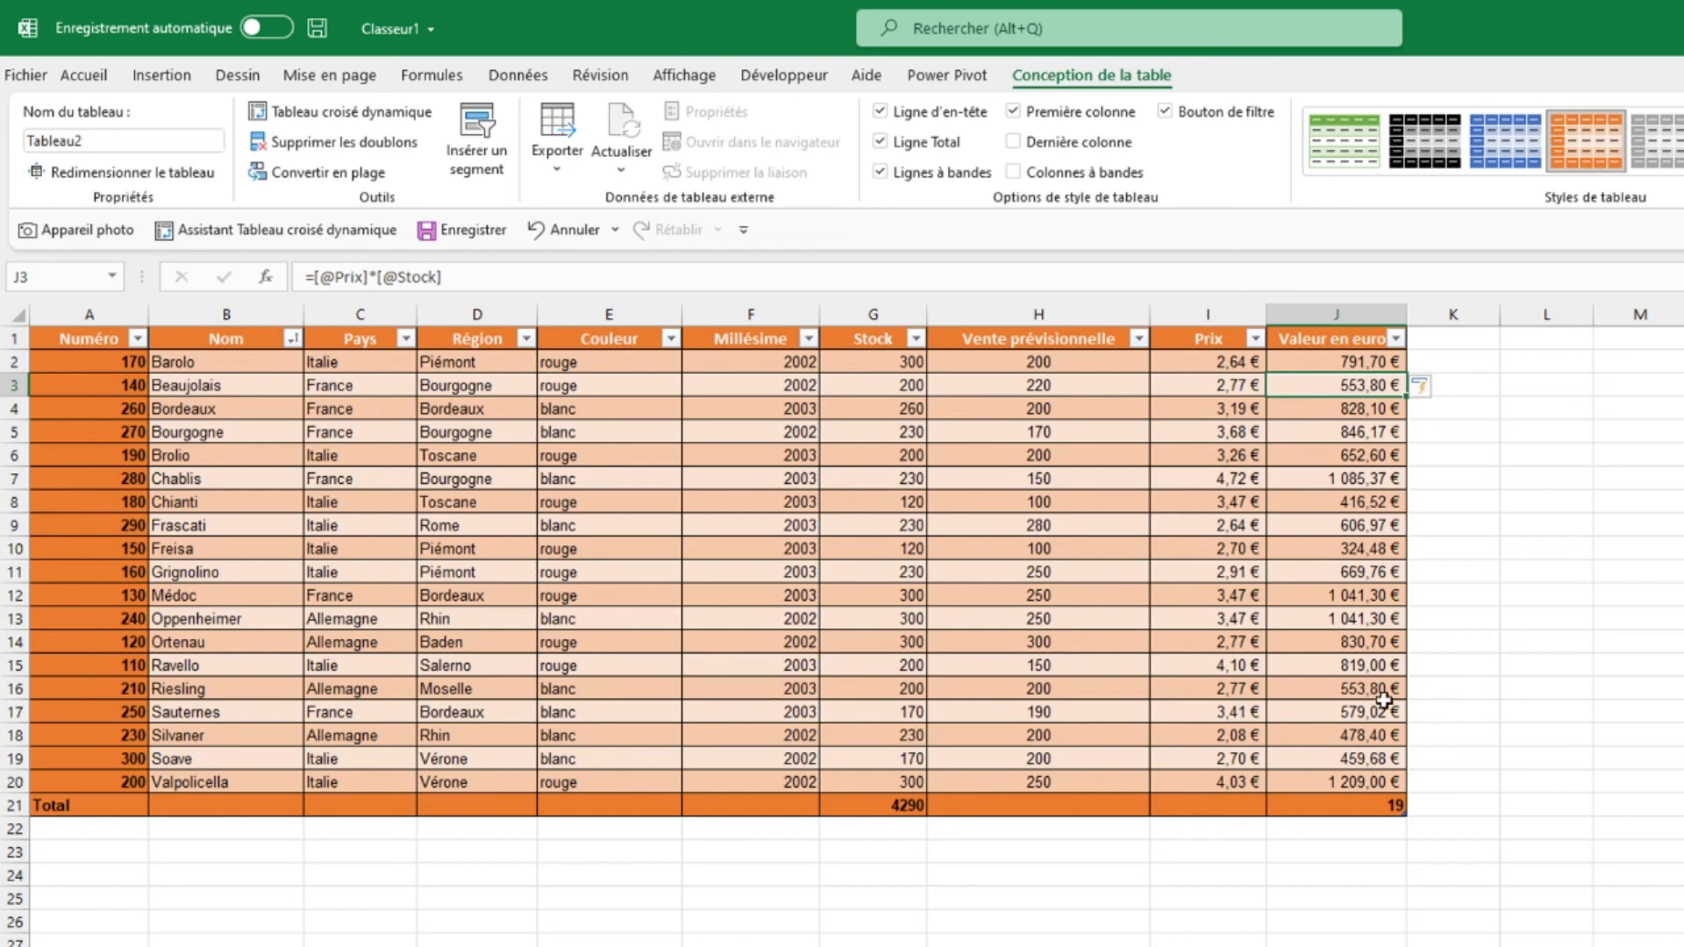
# Reapply the Nombre function in the total row's Valeur en euros cell, and change it to Min
pyautogui.click(1361, 816)
pyautogui.click(1361, 806)
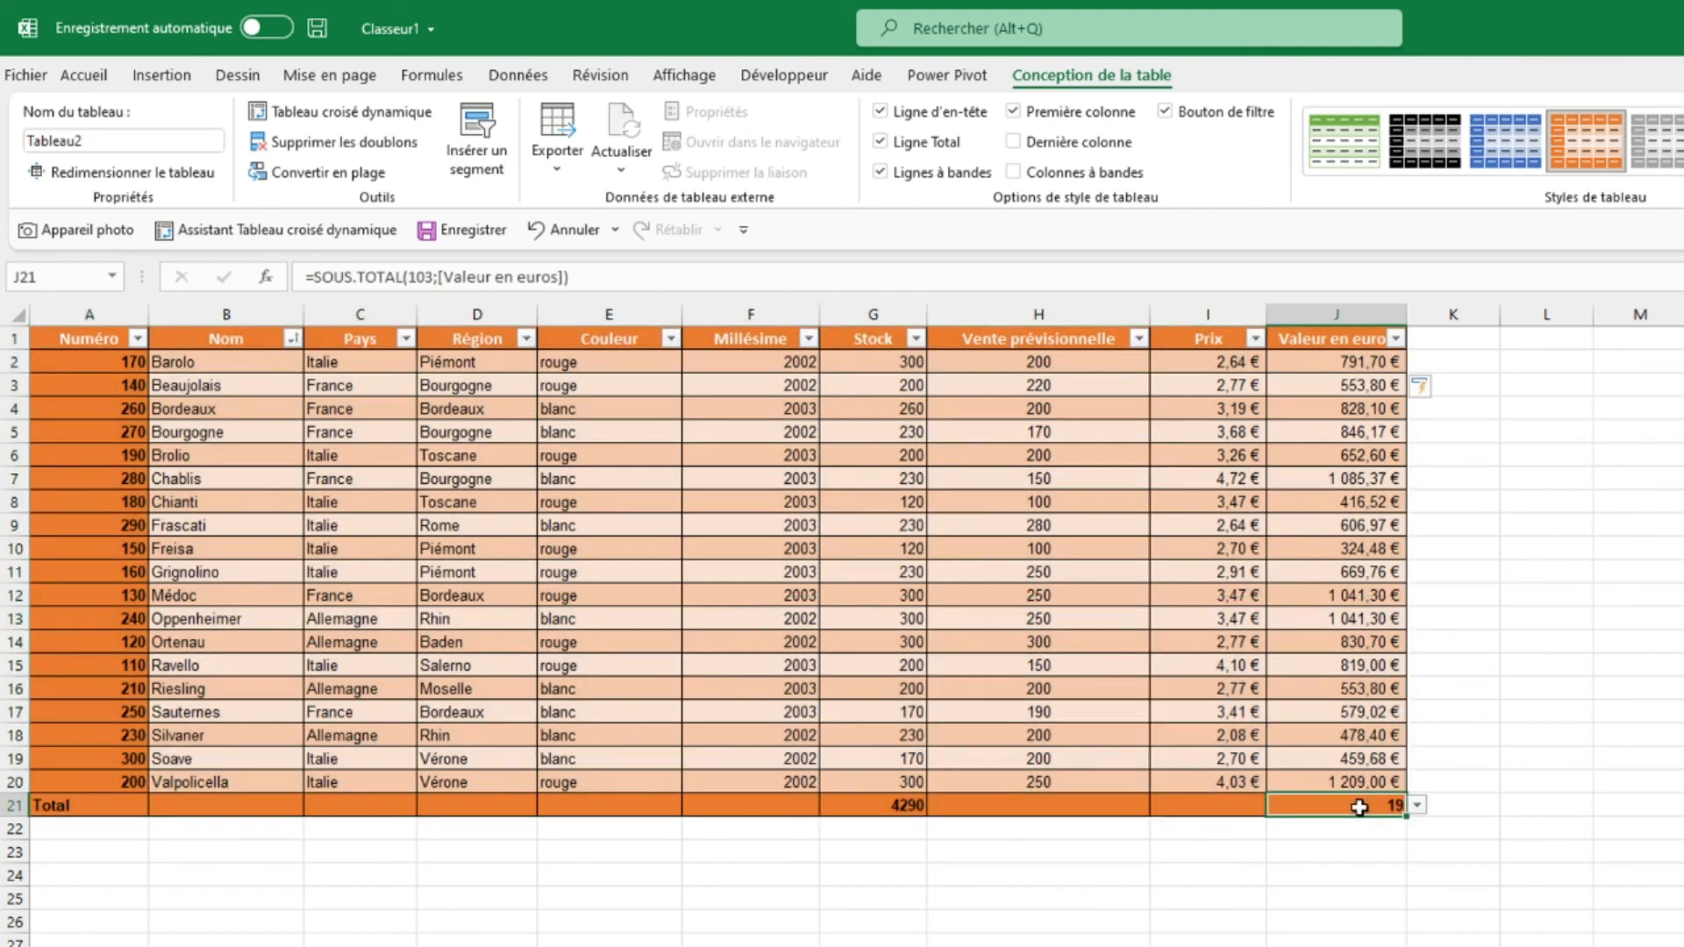
pyautogui.click(1417, 805)
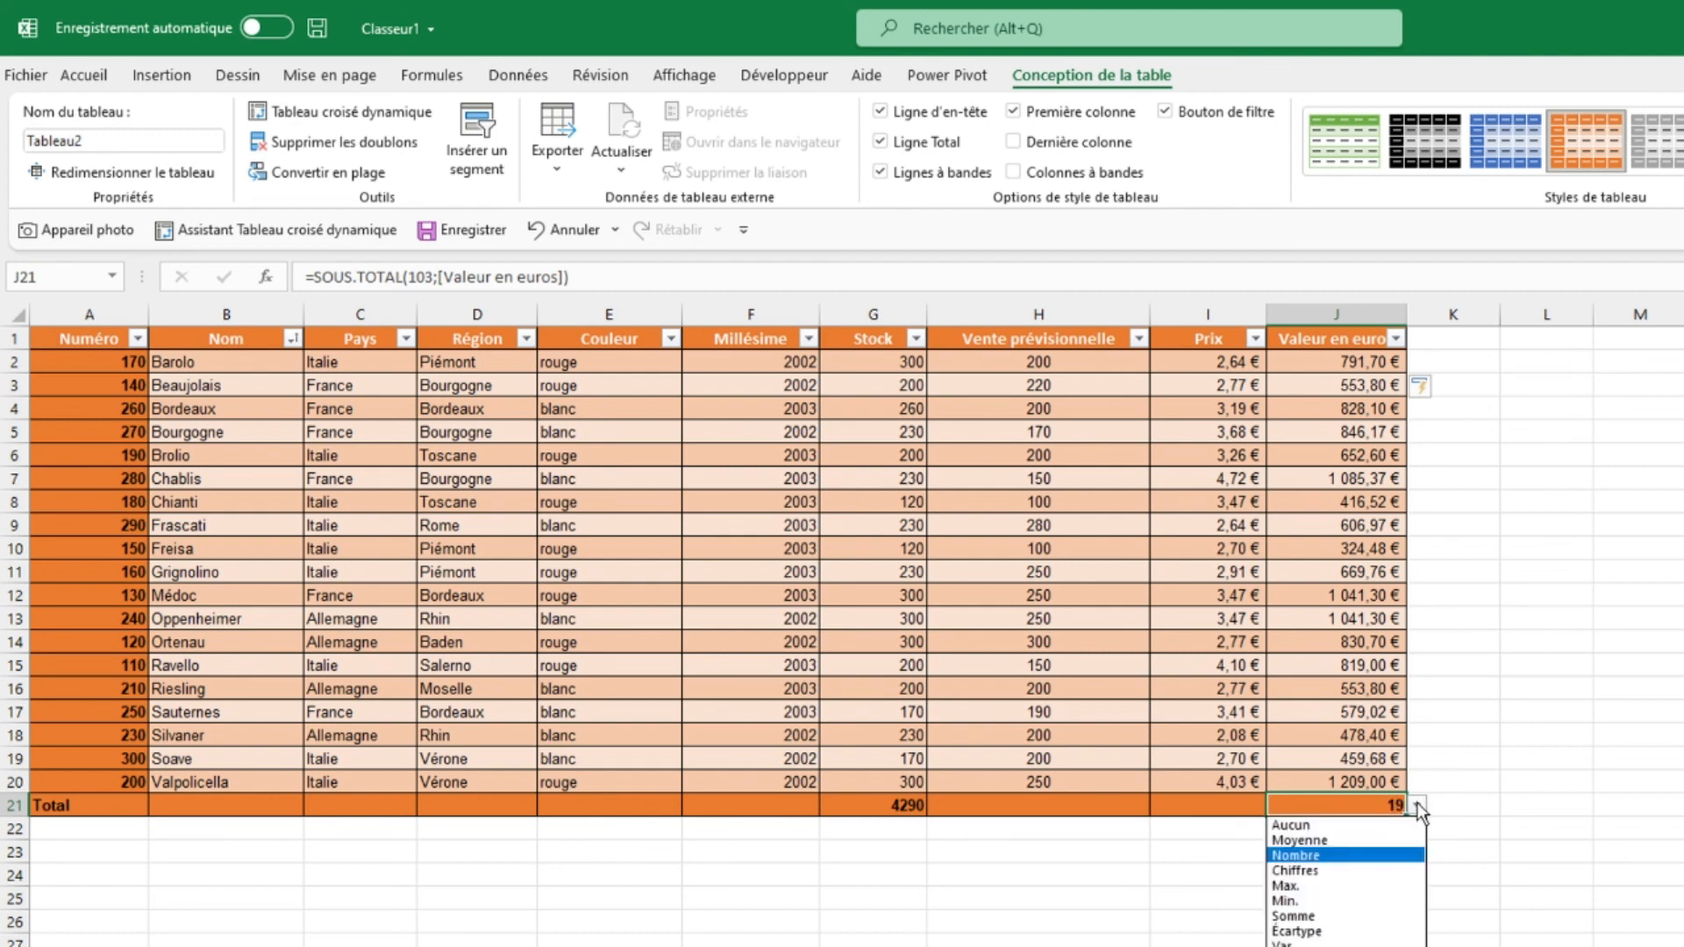
pyautogui.click(1313, 856)
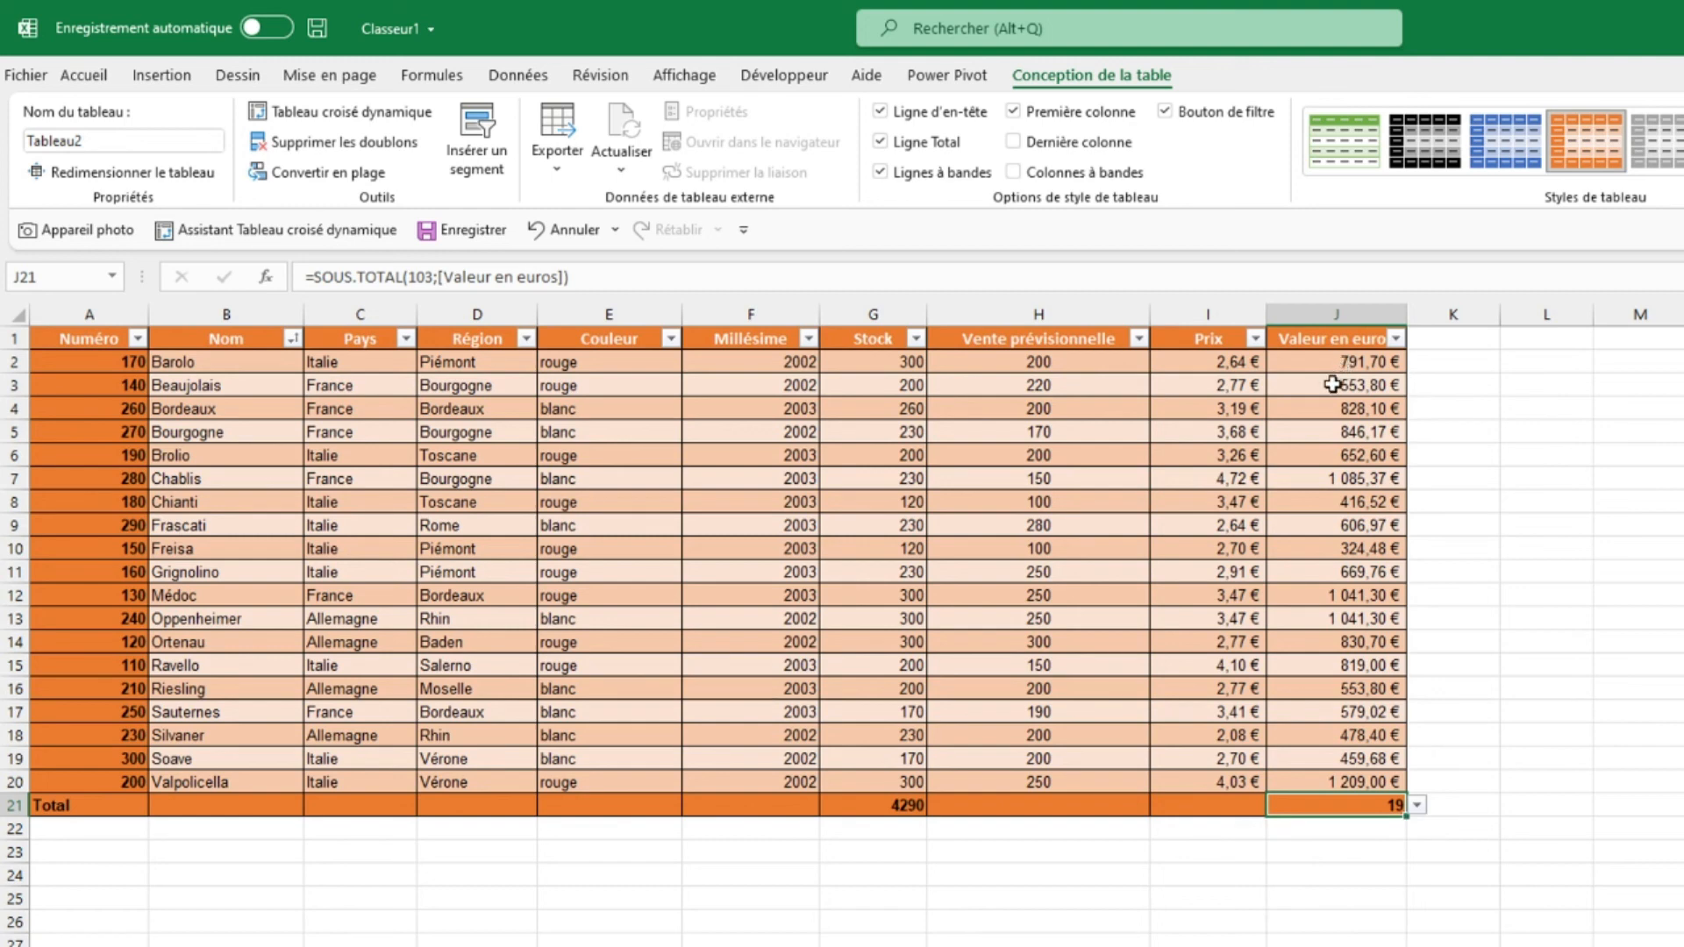
pyautogui.click(1417, 805)
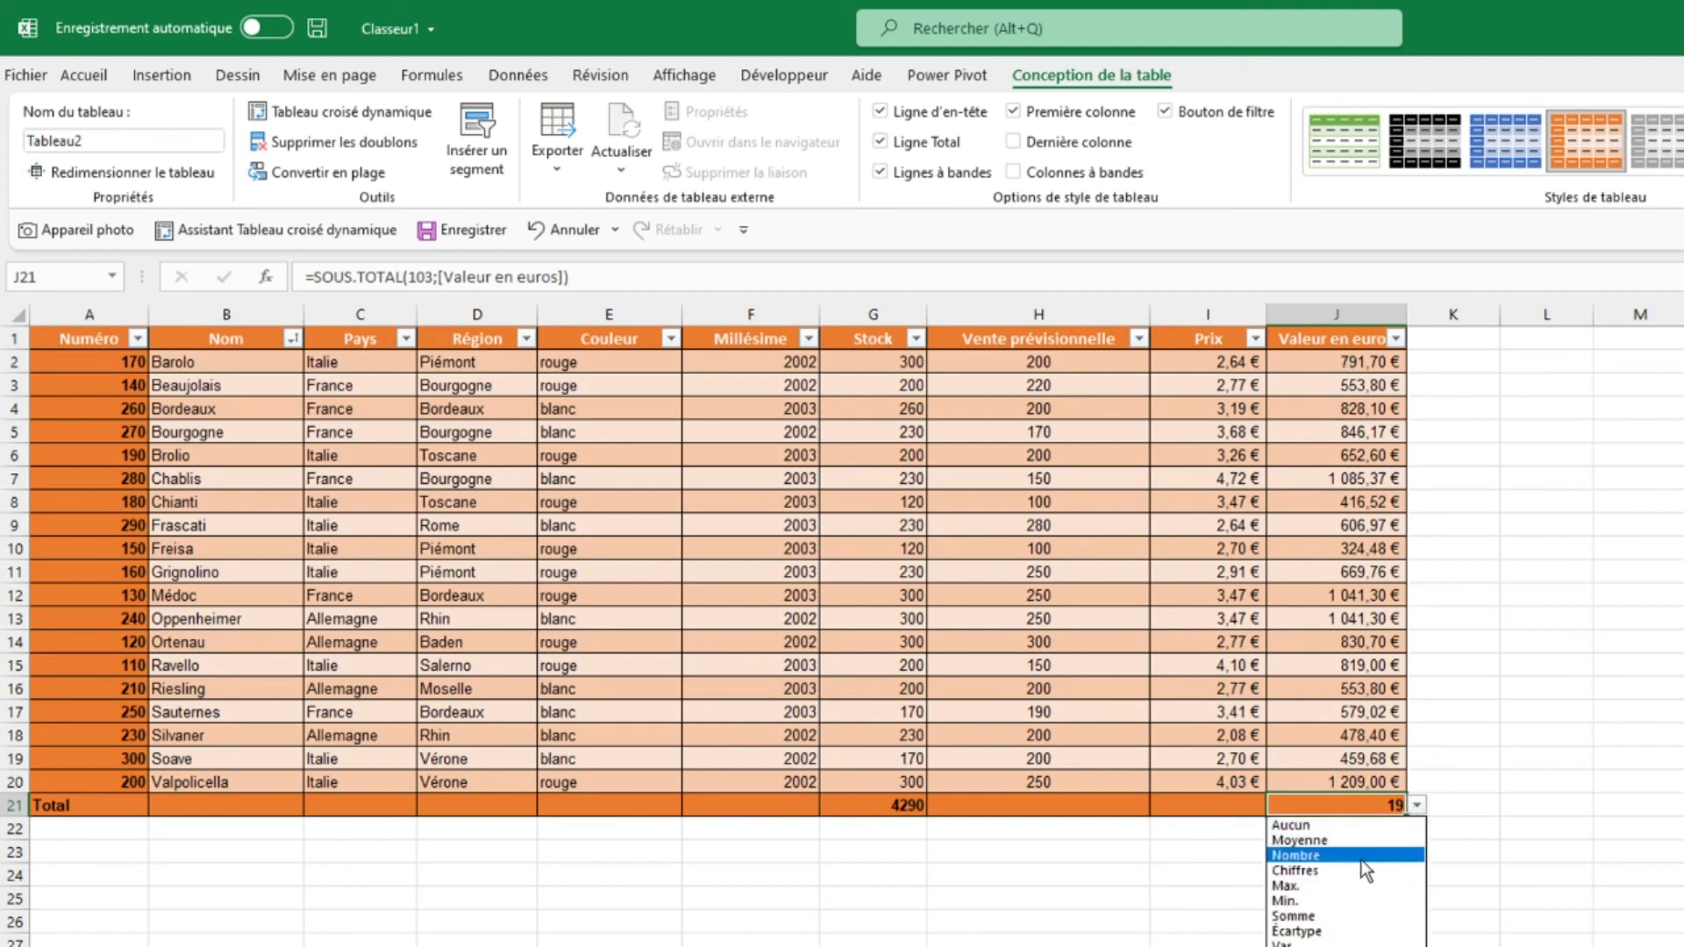
pyautogui.click(1361, 905)
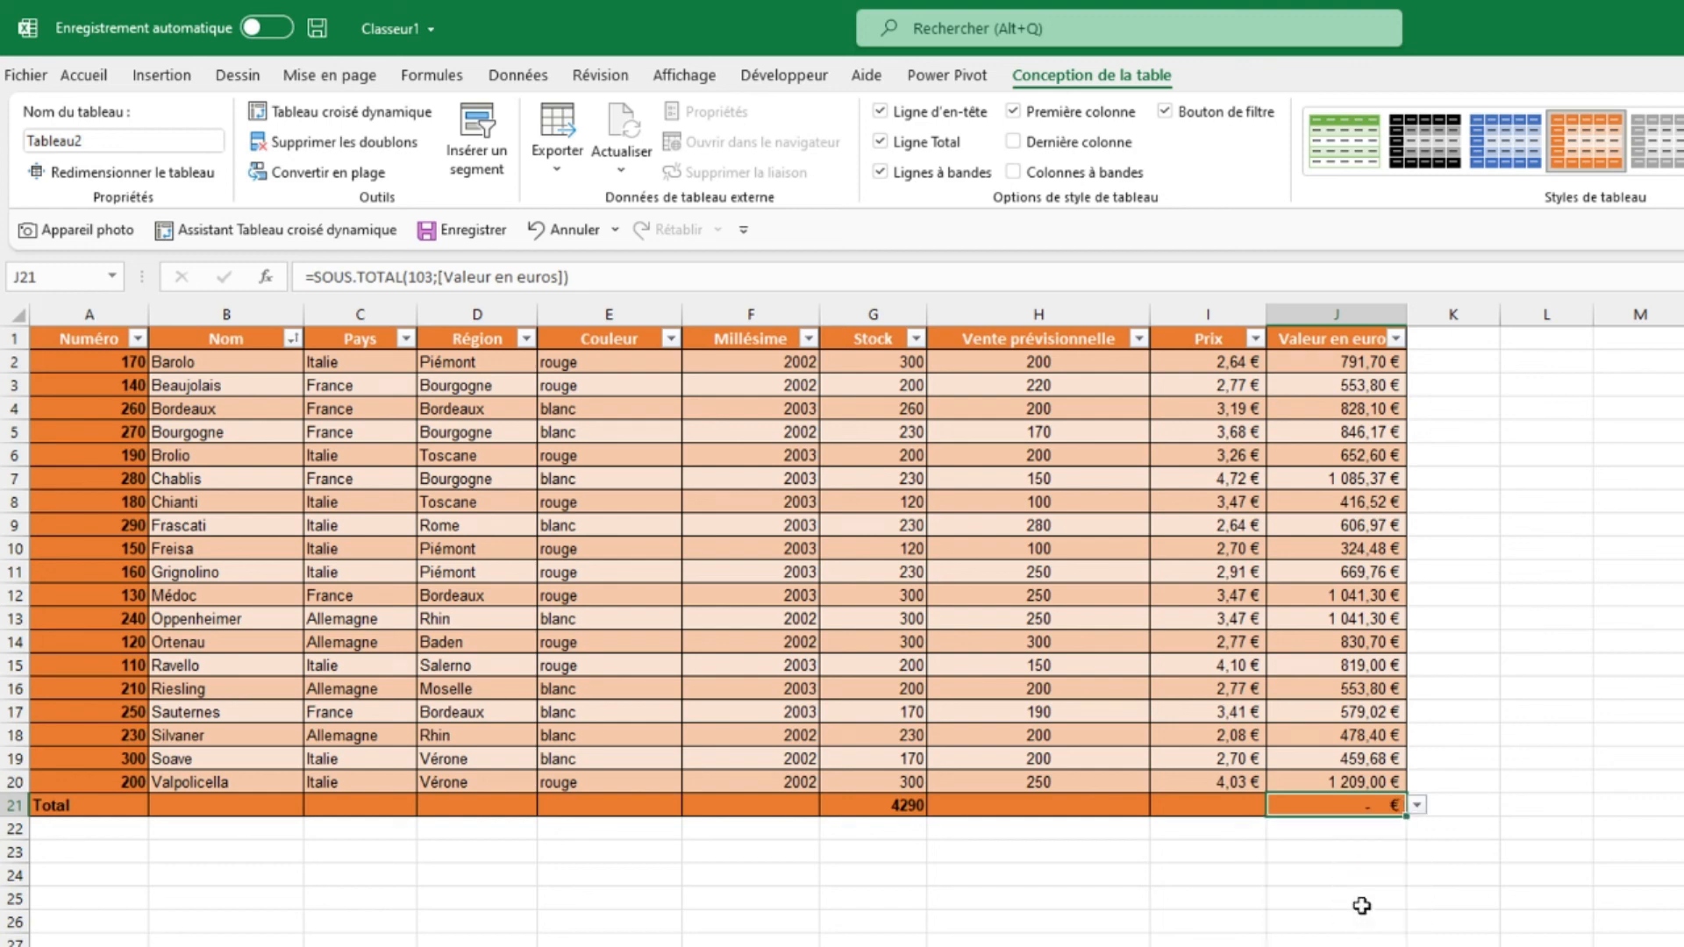